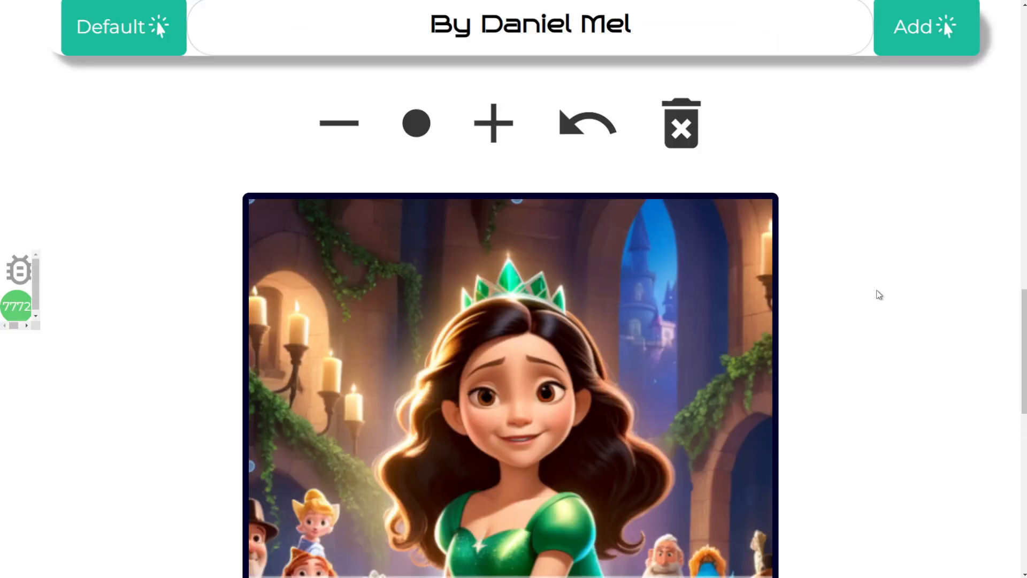
- Examine the finished The Polite Princess sample covers, including their title and author text placement
{"action": "scroll", "coordinate": [878, 294], "scroll_direction": "down", "scroll_amount": 4}
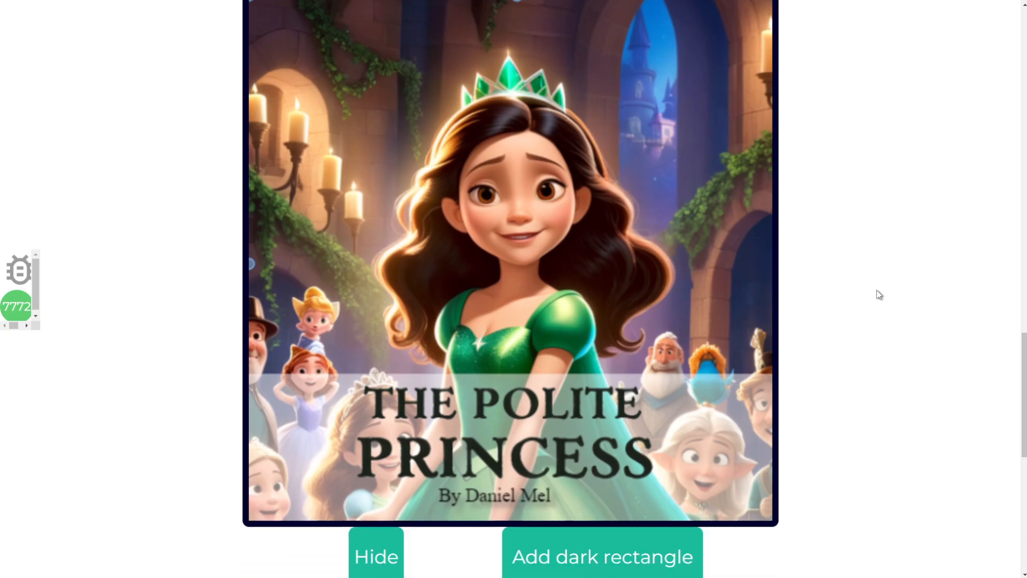
{"action": "scroll", "coordinate": [904, 358], "scroll_direction": "up", "scroll_amount": 2}
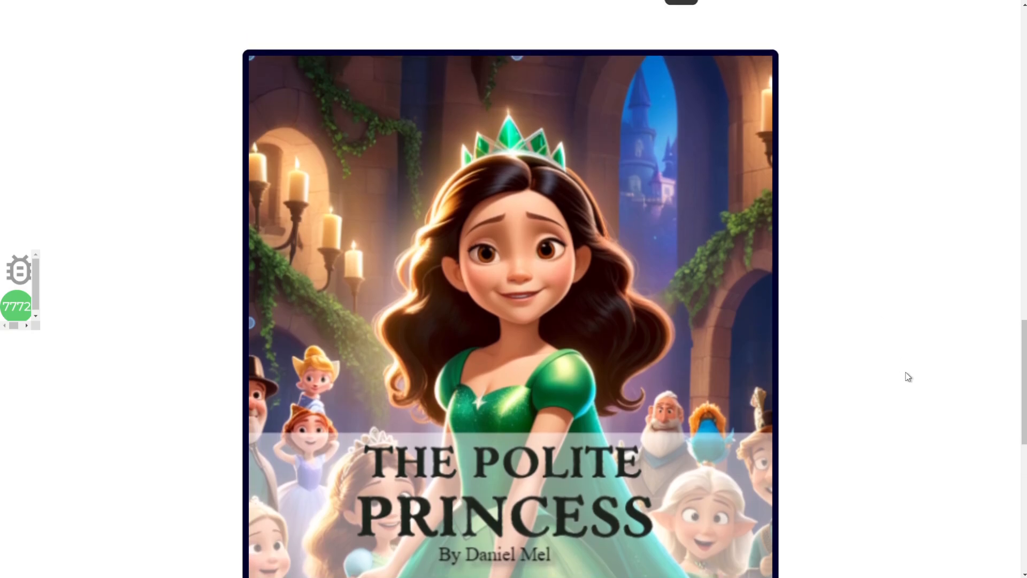
{"action": "scroll", "coordinate": [510, 299], "scroll_direction": "down", "scroll_amount": 1}
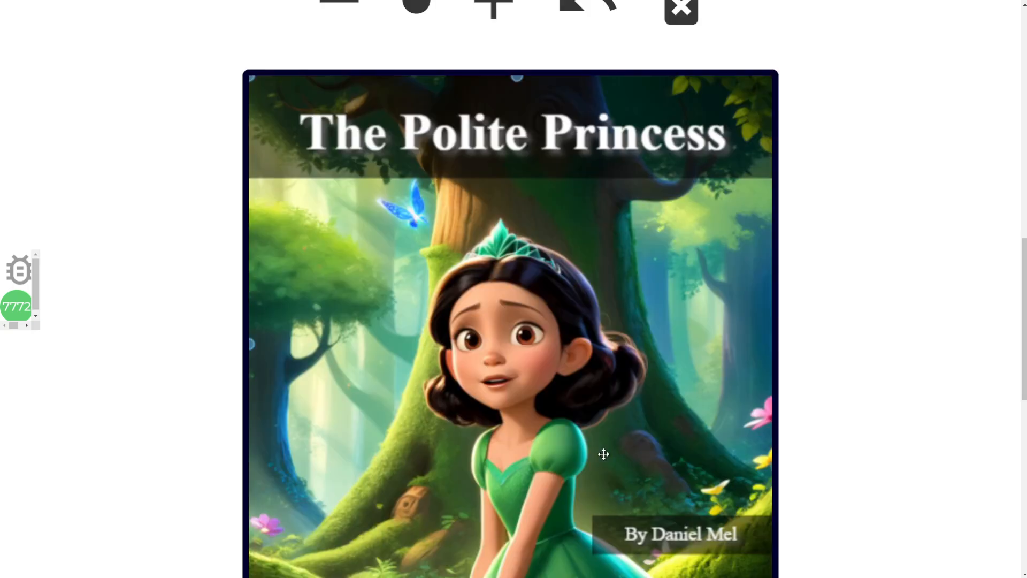
{"action": "scroll", "coordinate": [769, 341], "scroll_direction": "down", "scroll_amount": 3}
{"action": "scroll", "coordinate": [775, 356], "scroll_direction": "up", "scroll_amount": 3}
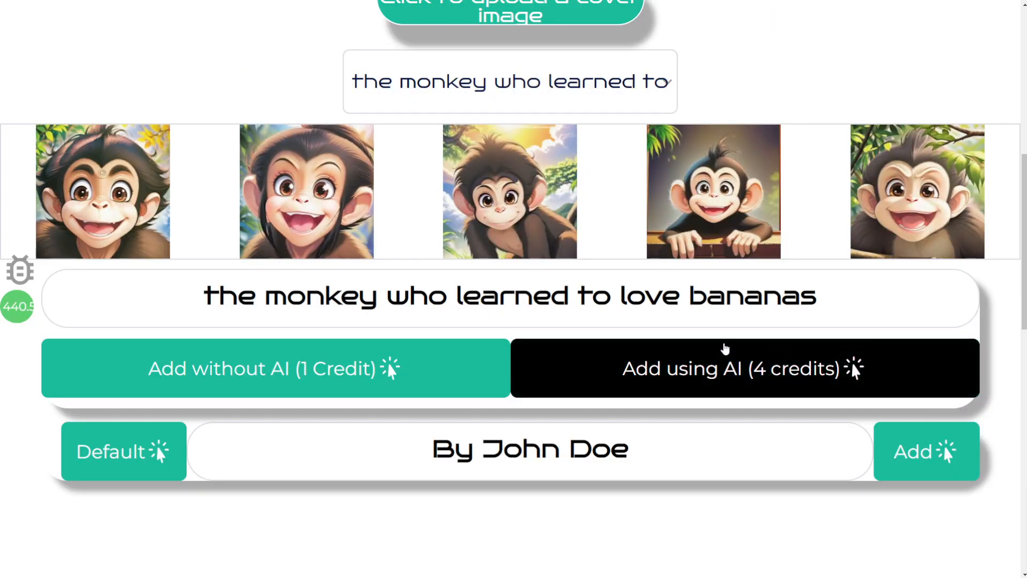
- Look over the AI Book Cover Creator page, including the image upload, book selection, title and author options
{"action": "scroll", "coordinate": [716, 363], "scroll_direction": "up", "scroll_amount": 9}
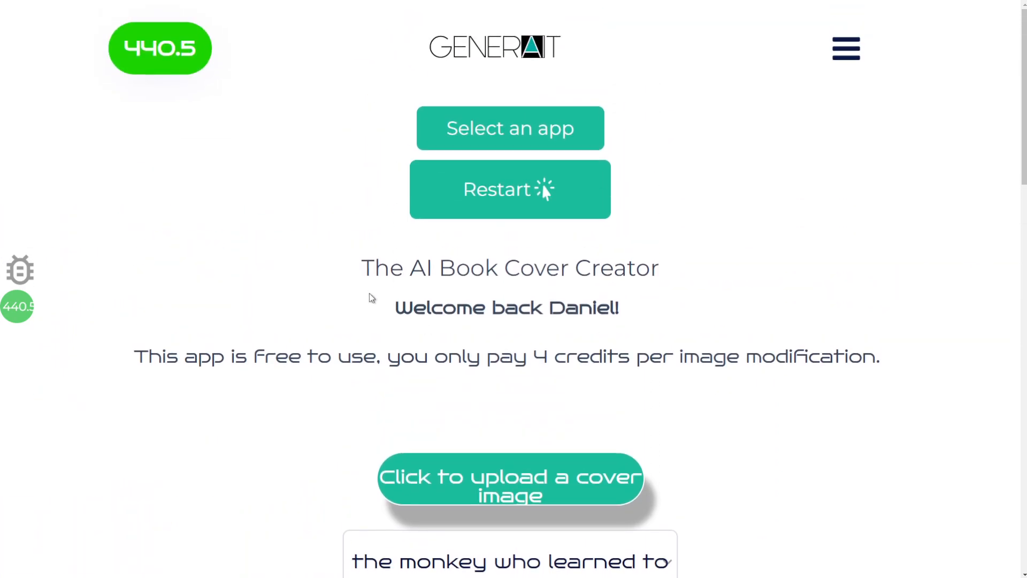
{"action": "left_click_drag", "start_coordinate": [362, 255], "coordinate": [738, 251]}
{"action": "left_click", "coordinate": [739, 247]}
{"action": "key", "text": "ctrl+minus"}
{"action": "key", "text": "ctrl+minus"}
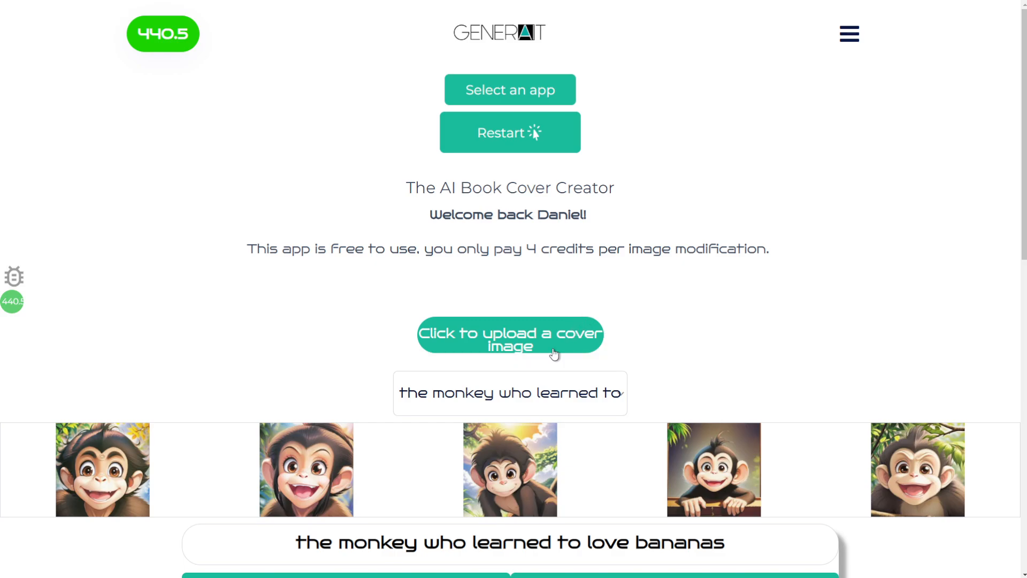
{"action": "scroll", "coordinate": [752, 250], "scroll_direction": "down", "scroll_amount": 9}
{"action": "scroll", "coordinate": [748, 257], "scroll_direction": "up", "scroll_amount": 9}
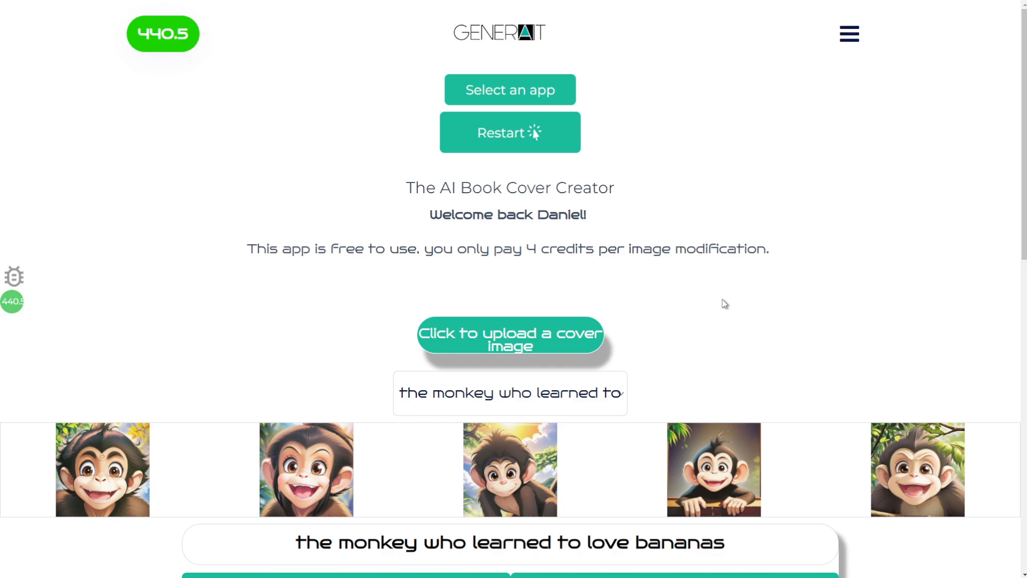
{"action": "scroll", "coordinate": [722, 303], "scroll_direction": "down", "scroll_amount": 1}
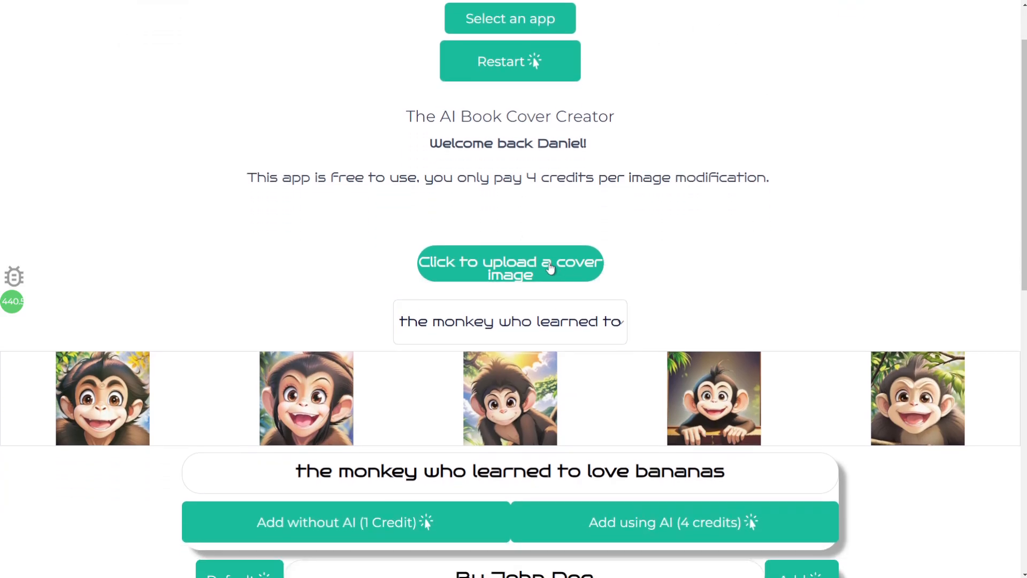
{"action": "scroll", "coordinate": [649, 231], "scroll_direction": "down", "scroll_amount": 2}
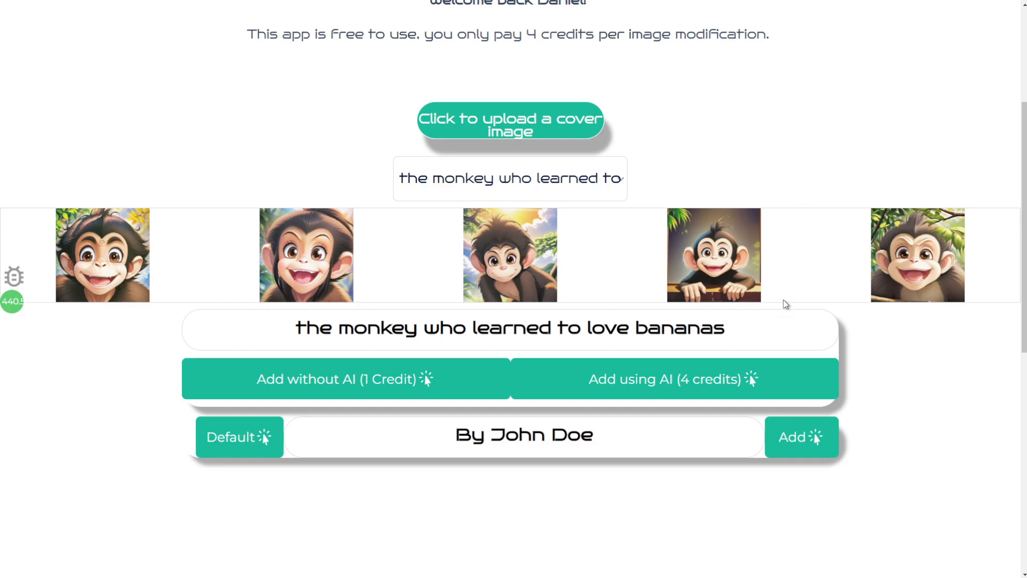
{"action": "scroll", "coordinate": [784, 303], "scroll_direction": "up", "scroll_amount": 3}
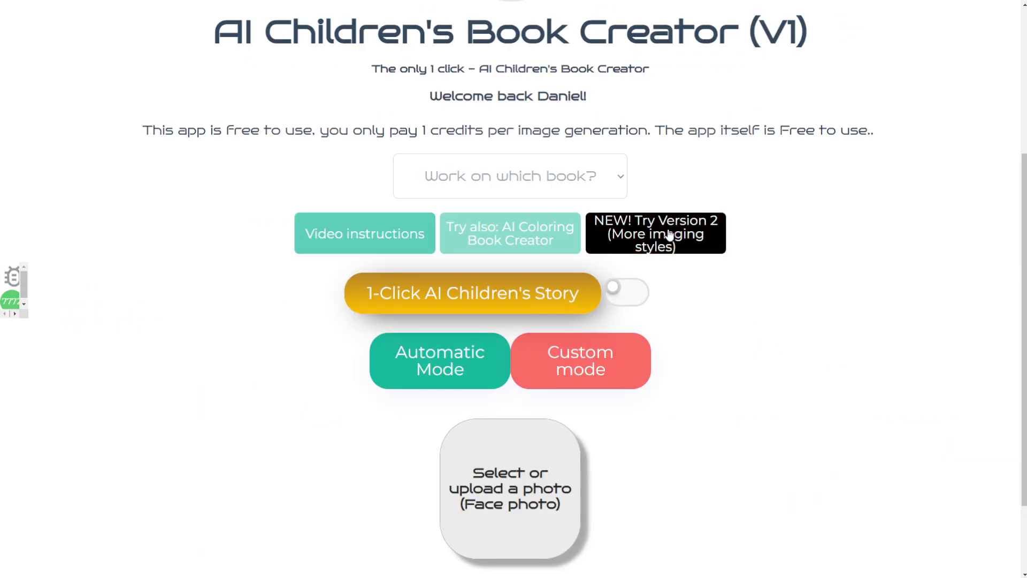
- Load the book The Polite Princess in the AI Children's Book Creator
{"action": "scroll", "coordinate": [841, 237], "scroll_direction": "down", "scroll_amount": 2}
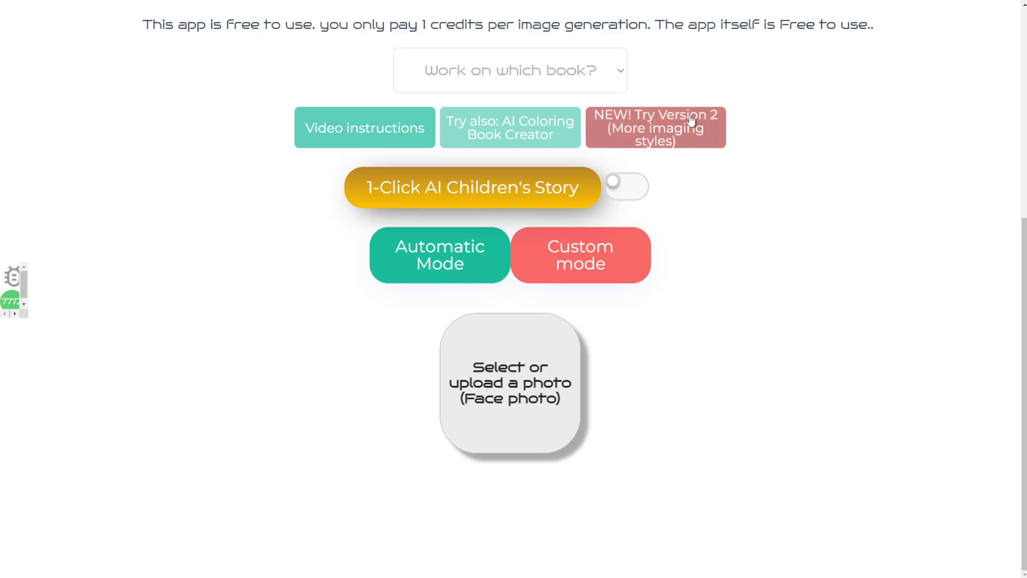
{"action": "left_click", "coordinate": [613, 77]}
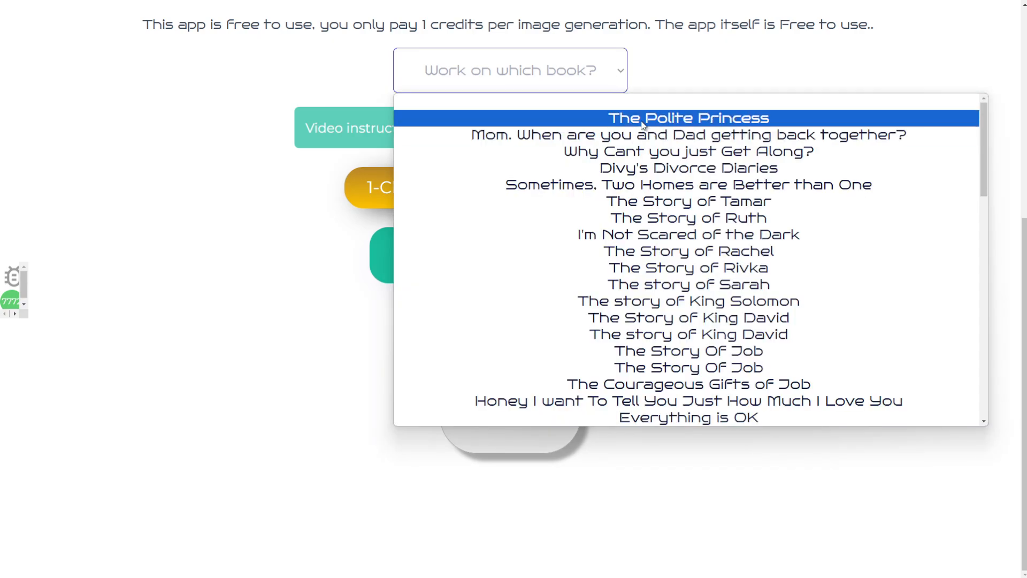
{"action": "left_click", "coordinate": [690, 117]}
{"action": "scroll", "coordinate": [768, 277], "scroll_direction": "down", "scroll_amount": 12}
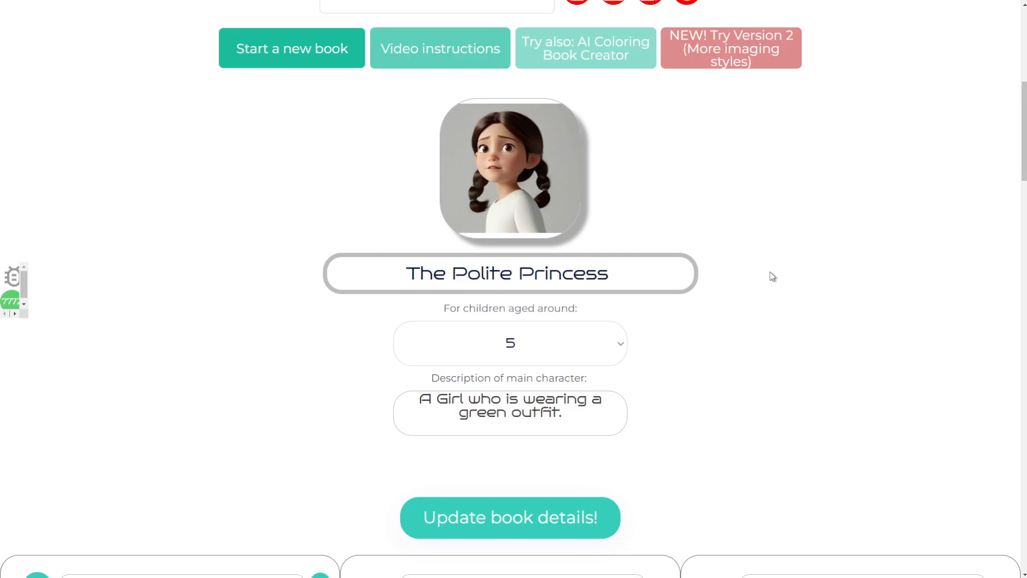
- Create a cover from the illustration on page 2 of the book
{"action": "key", "text": "ctrl+minus"}
{"action": "key", "text": "ctrl+minus"}
{"action": "key", "text": "ctrl+minus"}
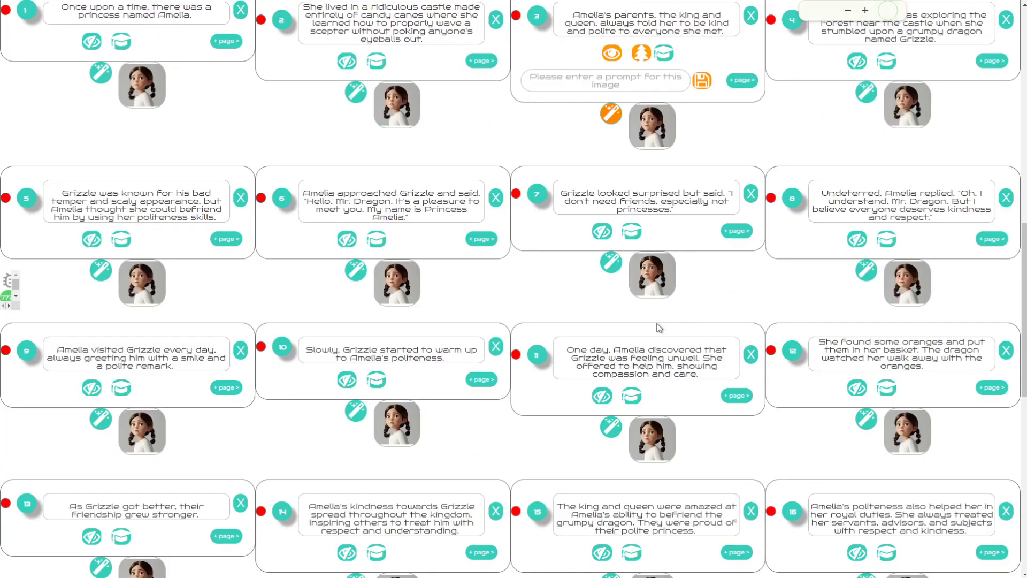
{"action": "scroll", "coordinate": [659, 327], "scroll_direction": "up", "scroll_amount": 3}
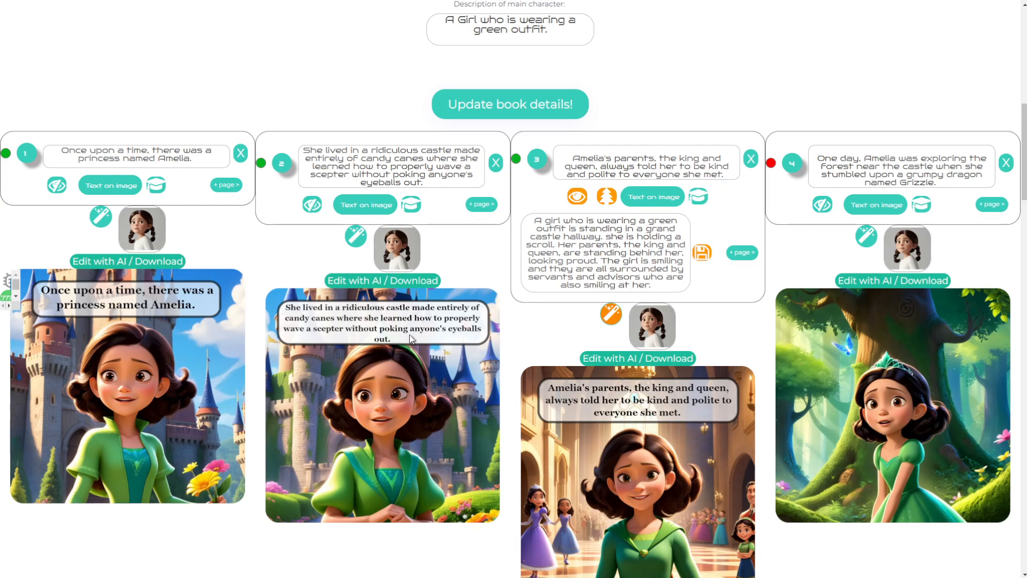
{"action": "left_click", "coordinate": [370, 280]}
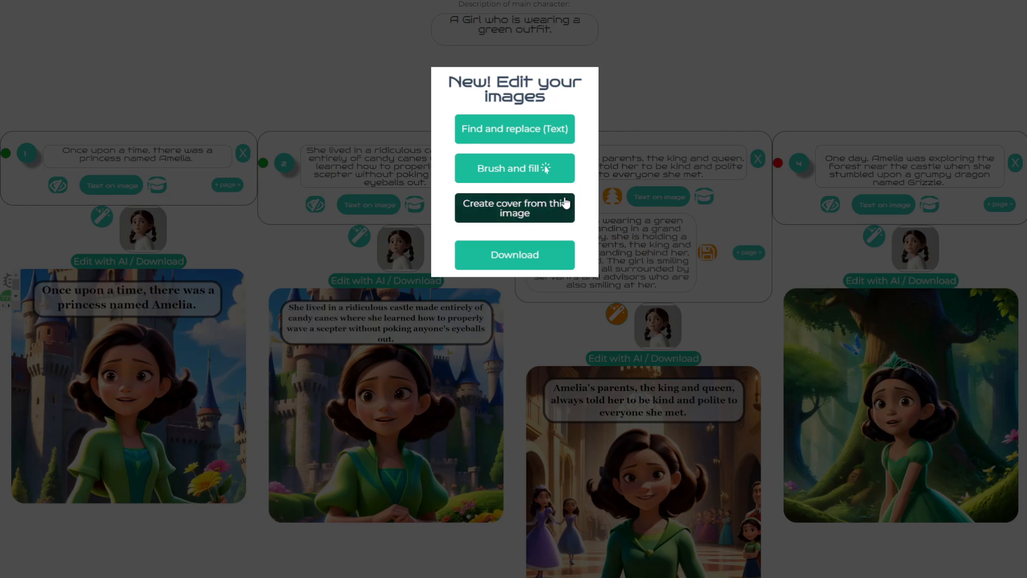
{"action": "left_click", "coordinate": [520, 213]}
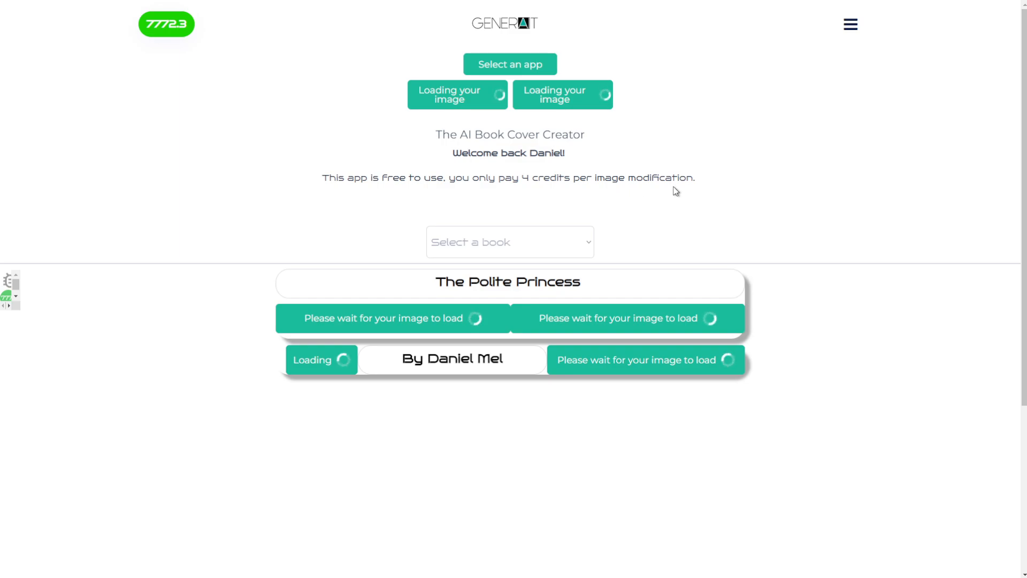
- Review the prefilled title and author fields together with the page illustration loaded for the cover
{"action": "left_click", "coordinate": [524, 275]}
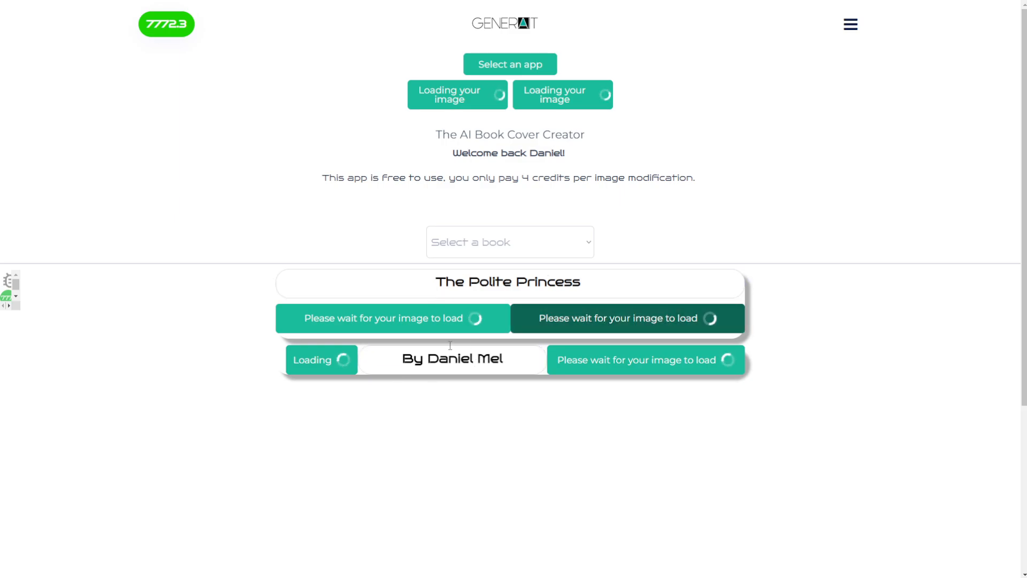
{"action": "left_click", "coordinate": [407, 358]}
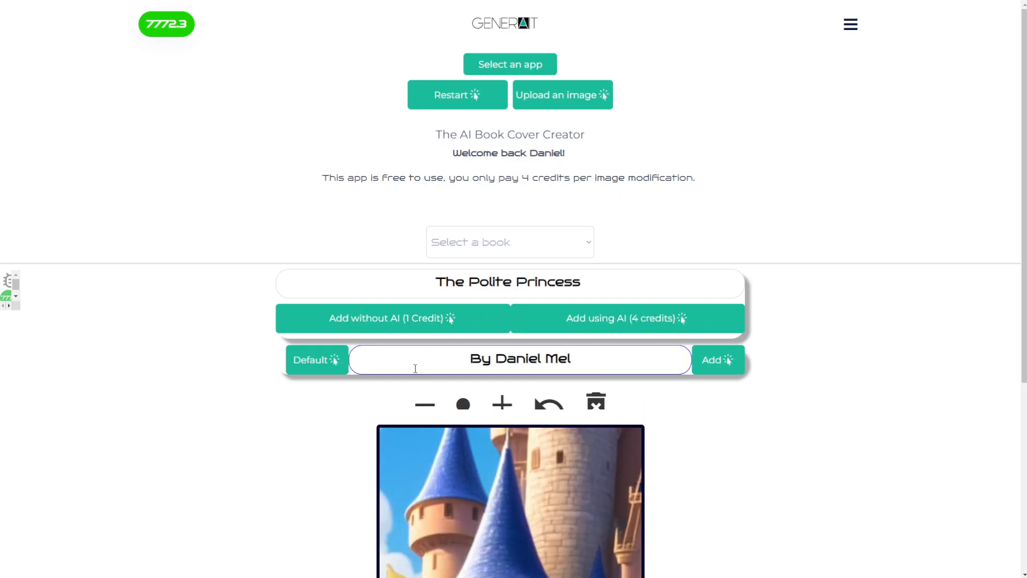
{"action": "scroll", "coordinate": [224, 410], "scroll_direction": "down", "scroll_amount": 3}
{"action": "scroll", "coordinate": [224, 410], "scroll_direction": "down", "scroll_amount": 3}
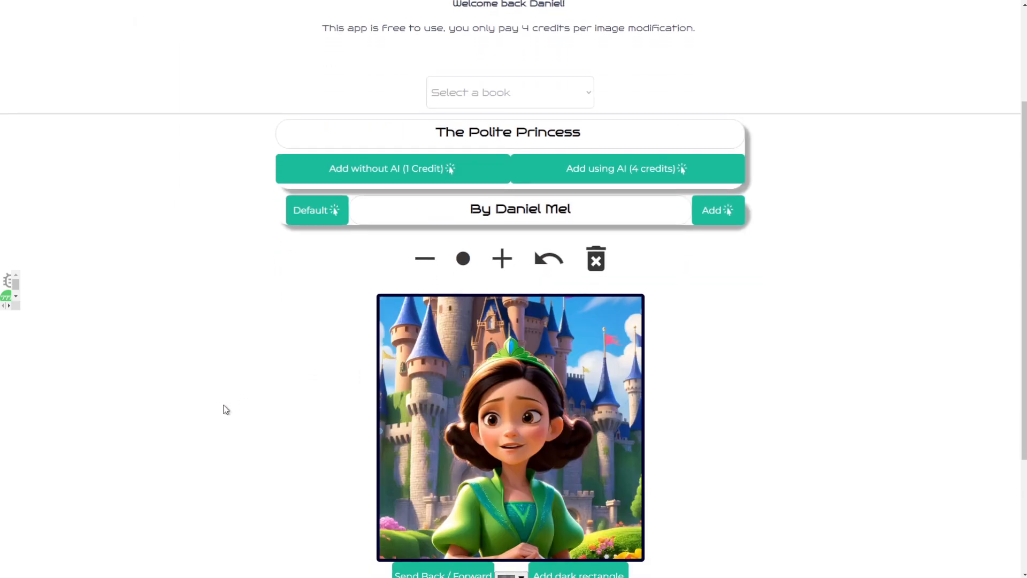
{"action": "scroll", "coordinate": [213, 386], "scroll_direction": "up", "scroll_amount": 3}
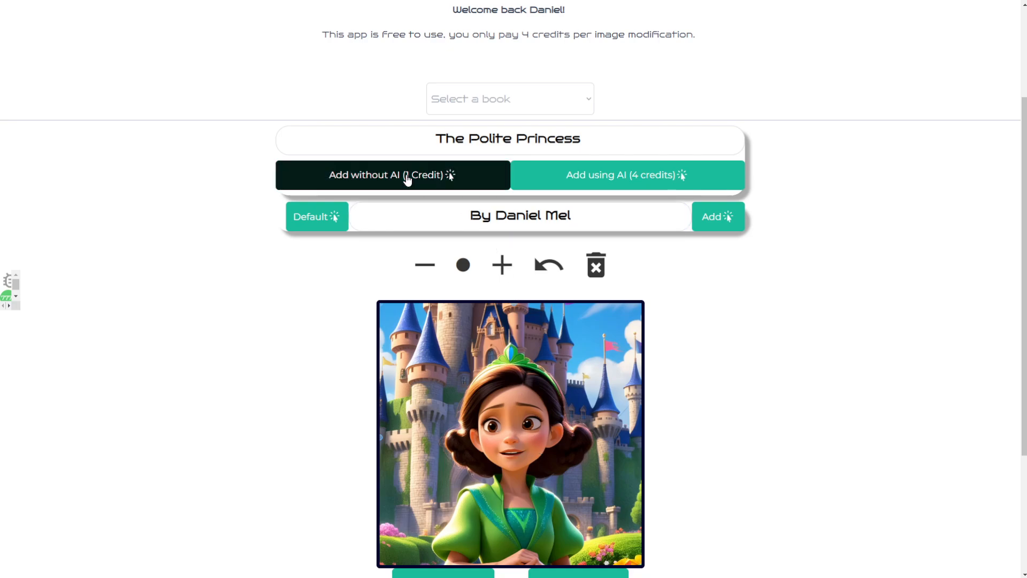
{"action": "left_click", "coordinate": [587, 126]}
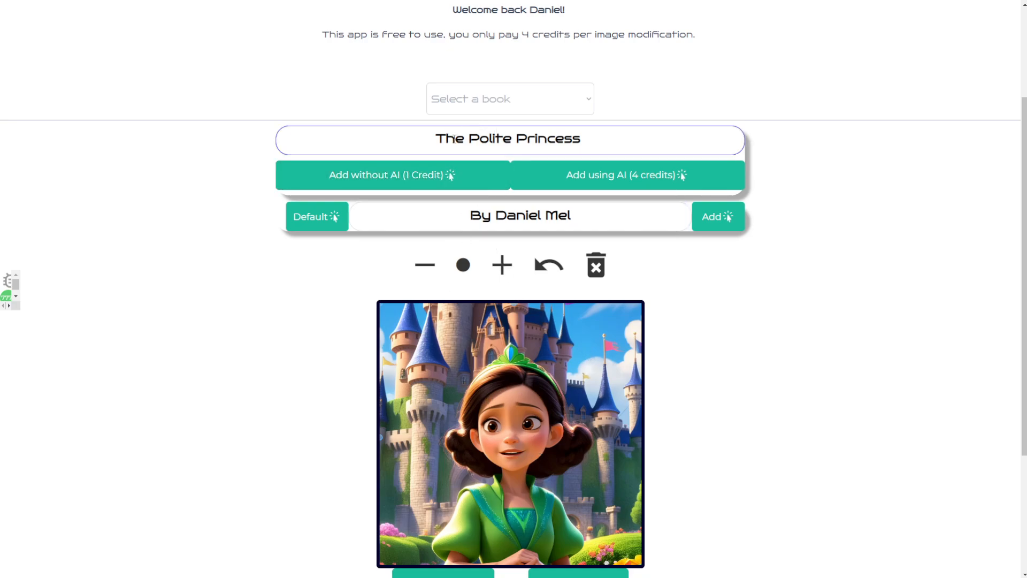
{"action": "key", "text": "ctrl+a"}
{"action": "left_click", "coordinate": [607, 133]}
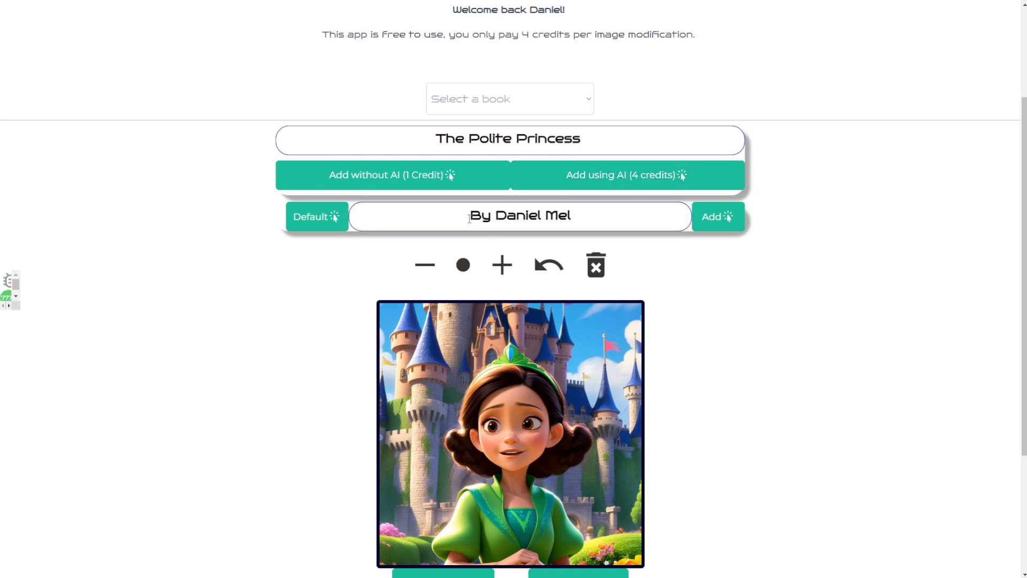
{"action": "left_click_drag", "start_coordinate": [469, 219], "coordinate": [594, 215]}
{"action": "left_click", "coordinate": [615, 209]}
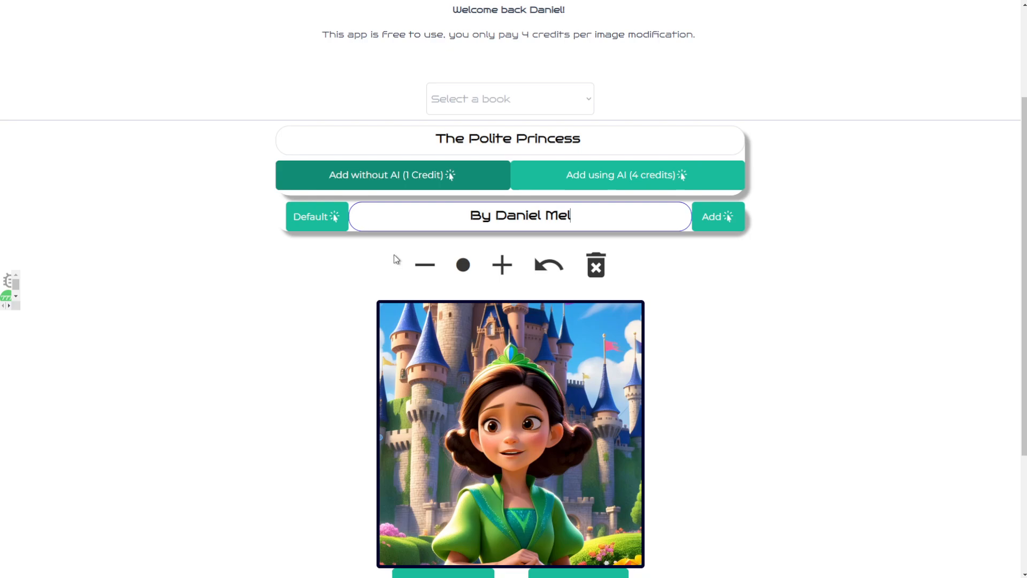
- Add the title The Polite Princess to the cover image without AI
{"action": "left_click", "coordinate": [403, 184]}
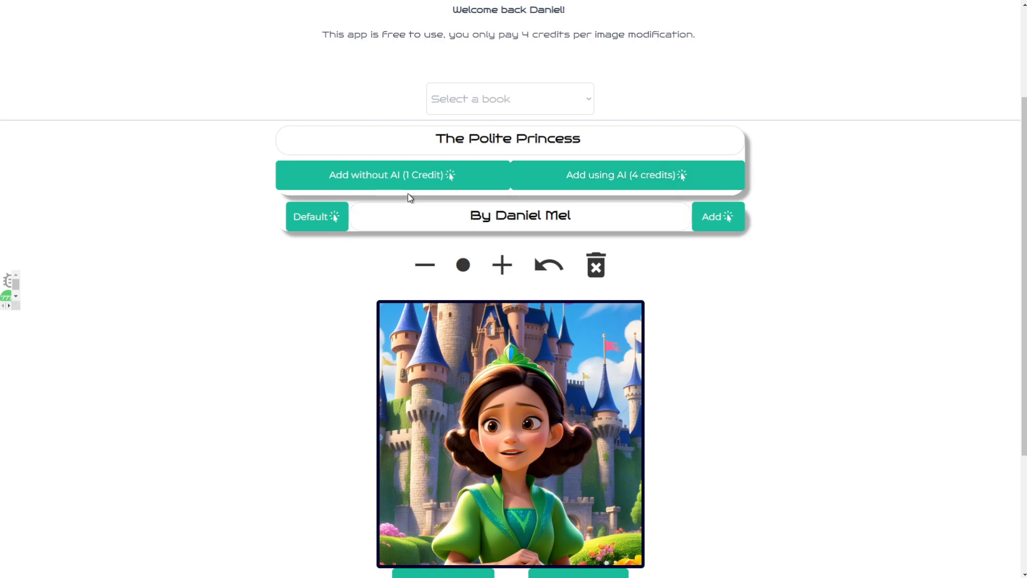
{"action": "left_click", "coordinate": [417, 182]}
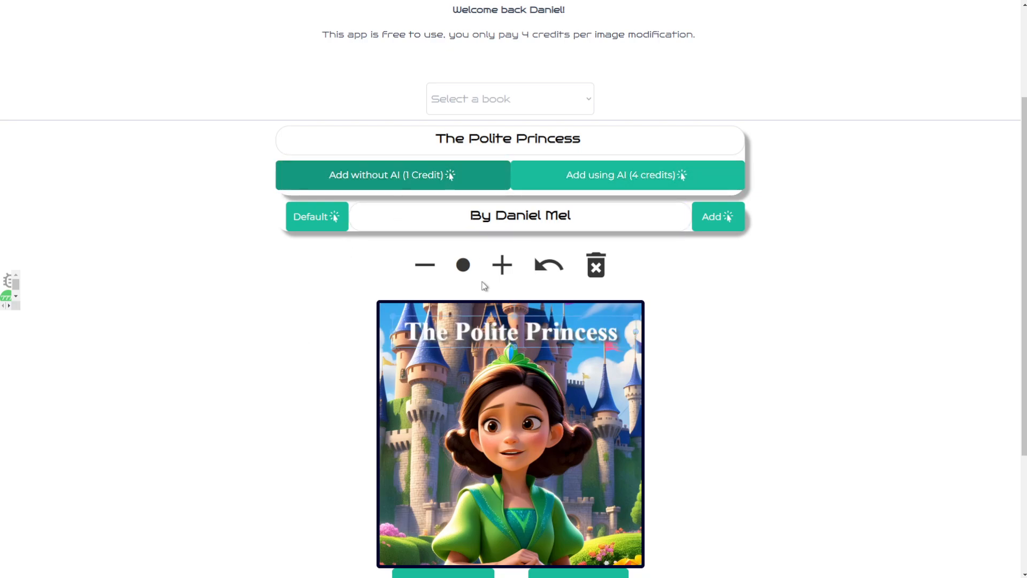
{"action": "left_click", "coordinate": [507, 379]}
- Add a dark rectangle across the upper cover, extend it down past the title, and send it behind the title text
{"action": "scroll", "coordinate": [688, 341], "scroll_direction": "down", "scroll_amount": 3}
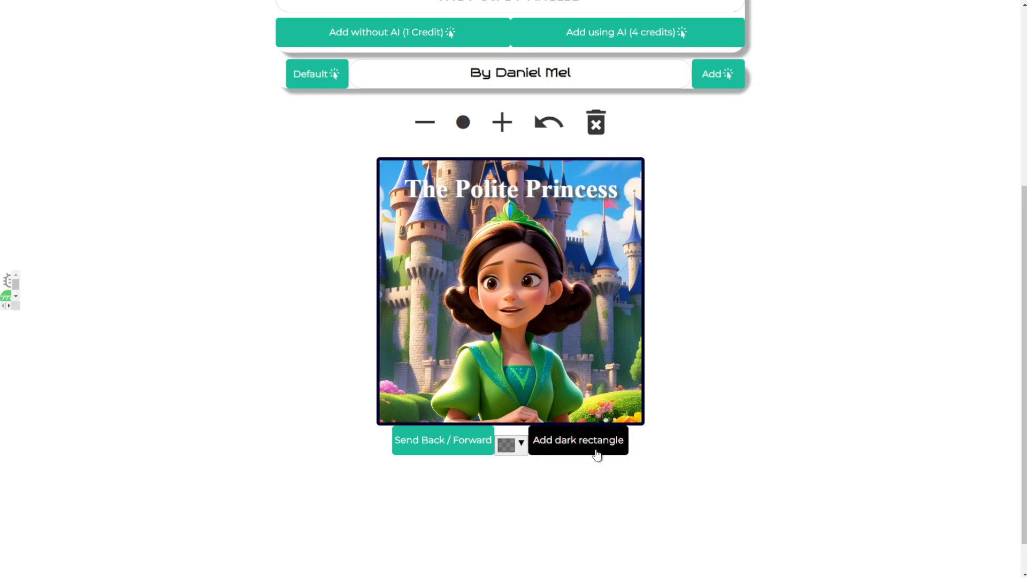
{"action": "left_click", "coordinate": [591, 449]}
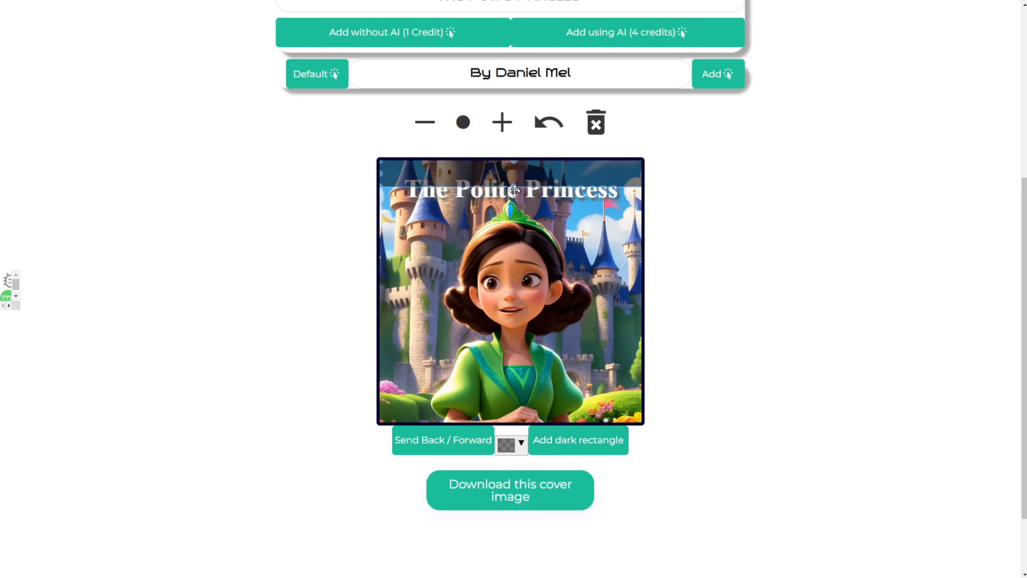
{"action": "left_click_drag", "start_coordinate": [514, 186], "coordinate": [527, 208]}
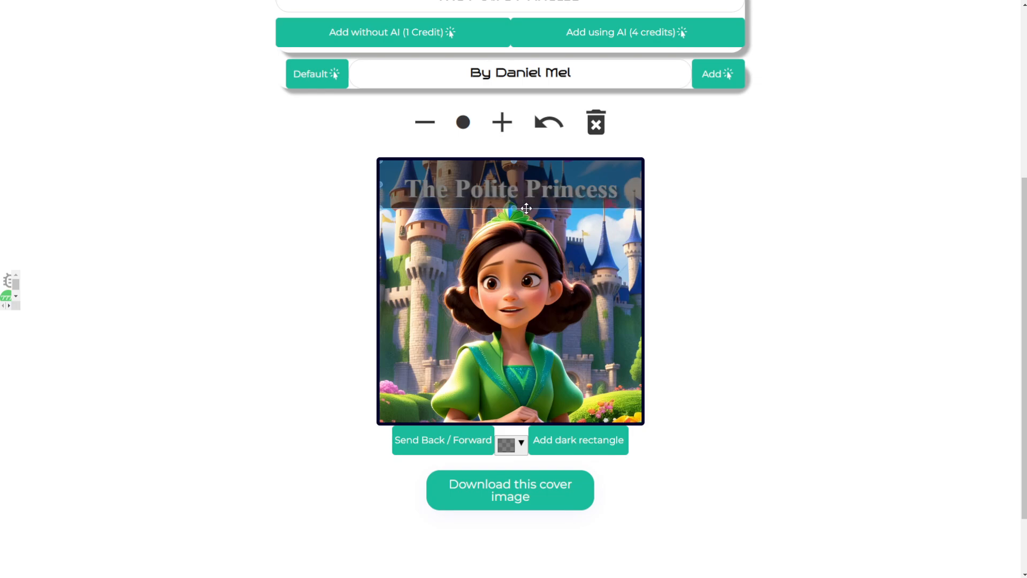
{"action": "left_click", "coordinate": [452, 442]}
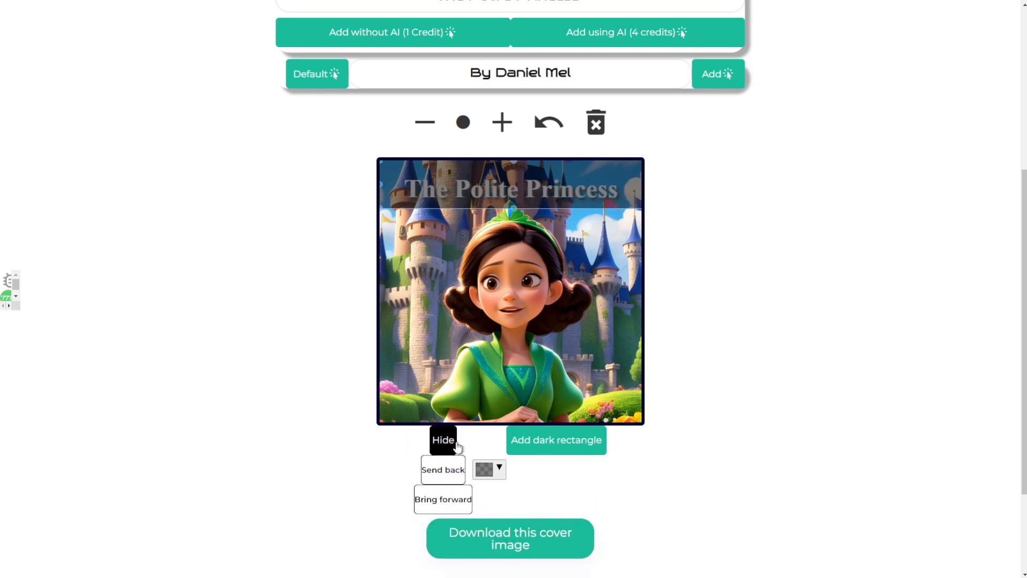
{"action": "left_click", "coordinate": [445, 475]}
- Move the title slightly upward so it sits centred within the dark band, and deselect it
{"action": "left_click_drag", "start_coordinate": [506, 187], "coordinate": [560, 198]}
{"action": "left_click", "coordinate": [488, 243]}
{"action": "left_click", "coordinate": [543, 234]}
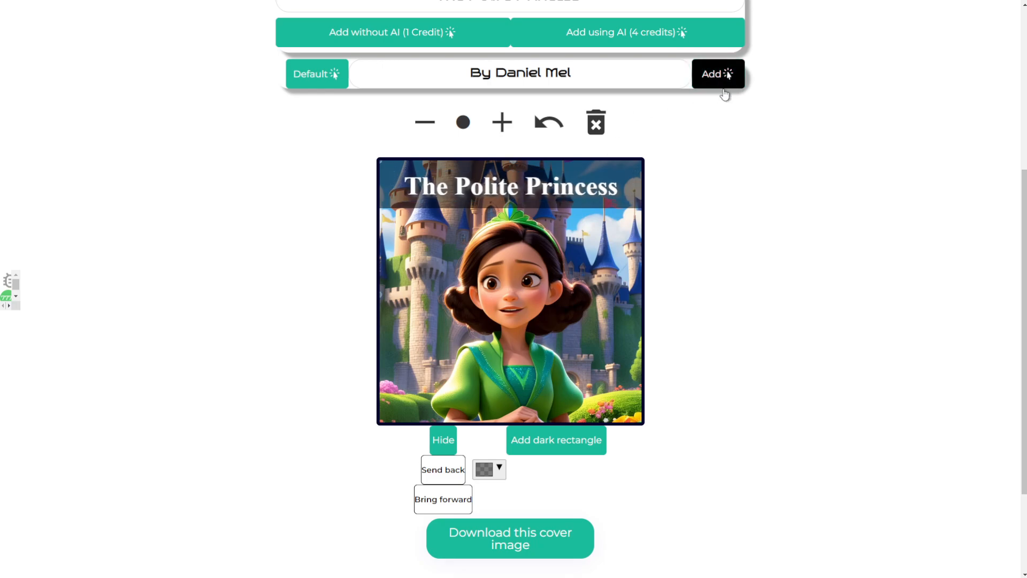
- Check the default author's first and last name for the KDP listings and save them
{"action": "scroll", "coordinate": [594, 212], "scroll_direction": "up", "scroll_amount": 1}
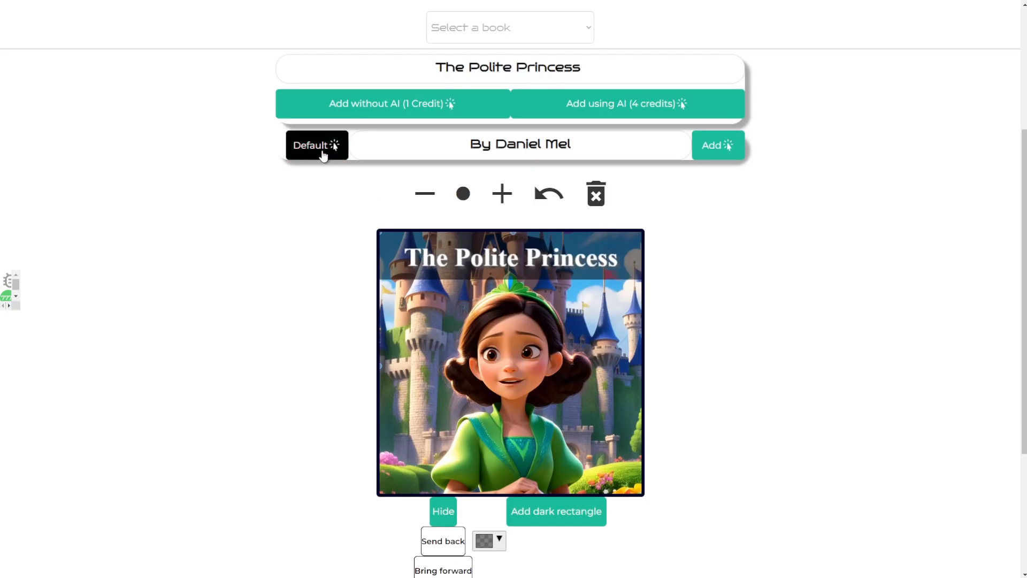
{"action": "left_click", "coordinate": [322, 149]}
{"action": "left_click", "coordinate": [546, 107]}
{"action": "left_click_drag", "start_coordinate": [528, 115], "coordinate": [477, 123]}
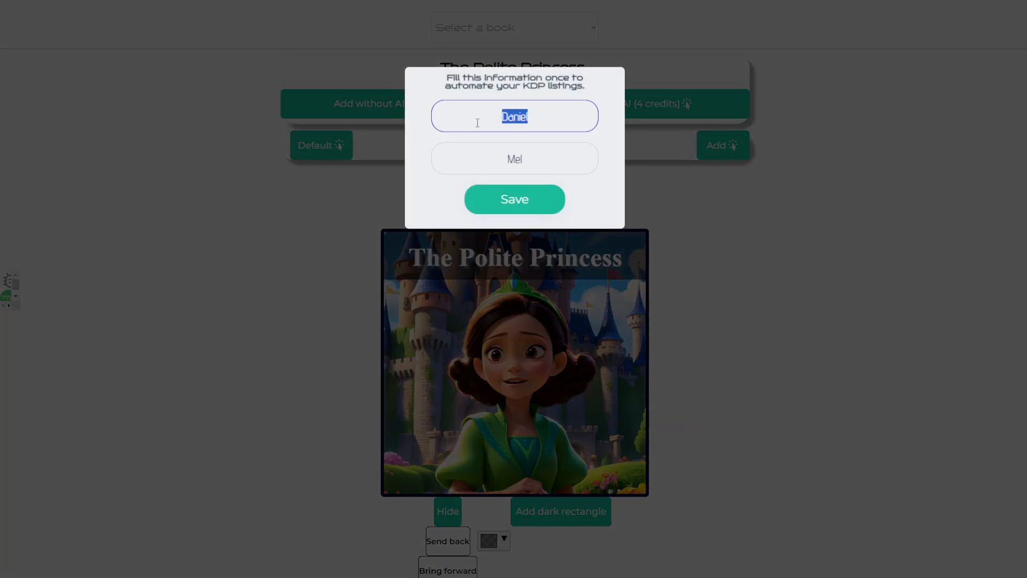
{"action": "left_click_drag", "start_coordinate": [503, 159], "coordinate": [564, 147]}
{"action": "left_click", "coordinate": [559, 152]}
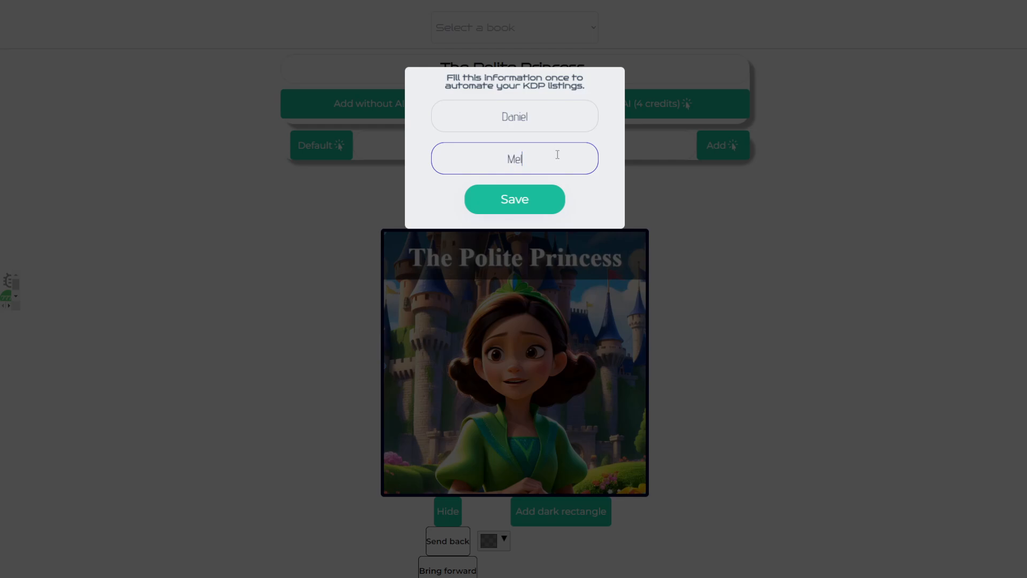
{"action": "left_click", "coordinate": [525, 199]}
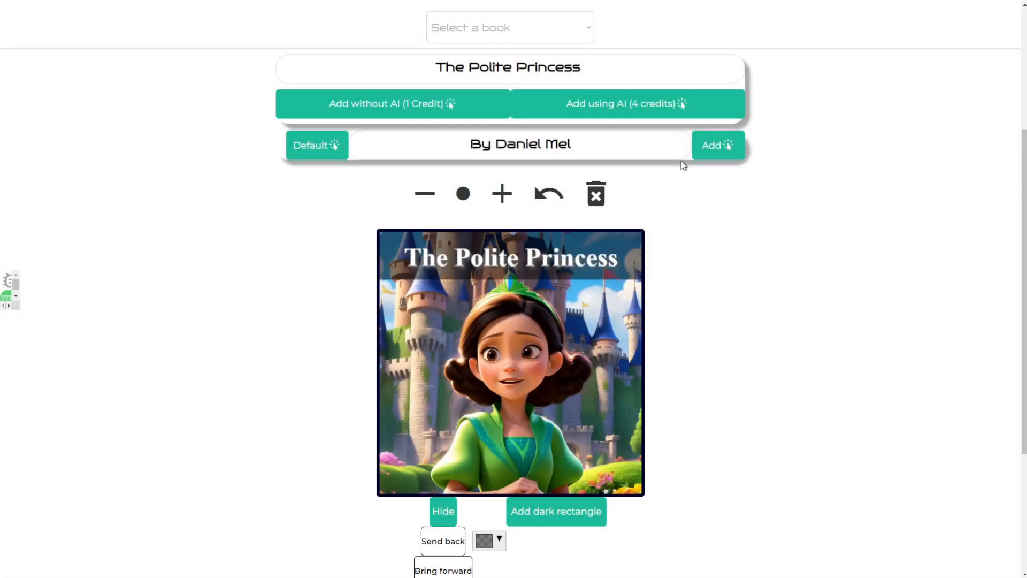
- Add the author line to the cover and place it near the illustration's lower-right corner
{"action": "left_click", "coordinate": [708, 154]}
{"action": "left_click_drag", "start_coordinate": [571, 450], "coordinate": [597, 453]}
{"action": "left_click", "coordinate": [504, 305]}
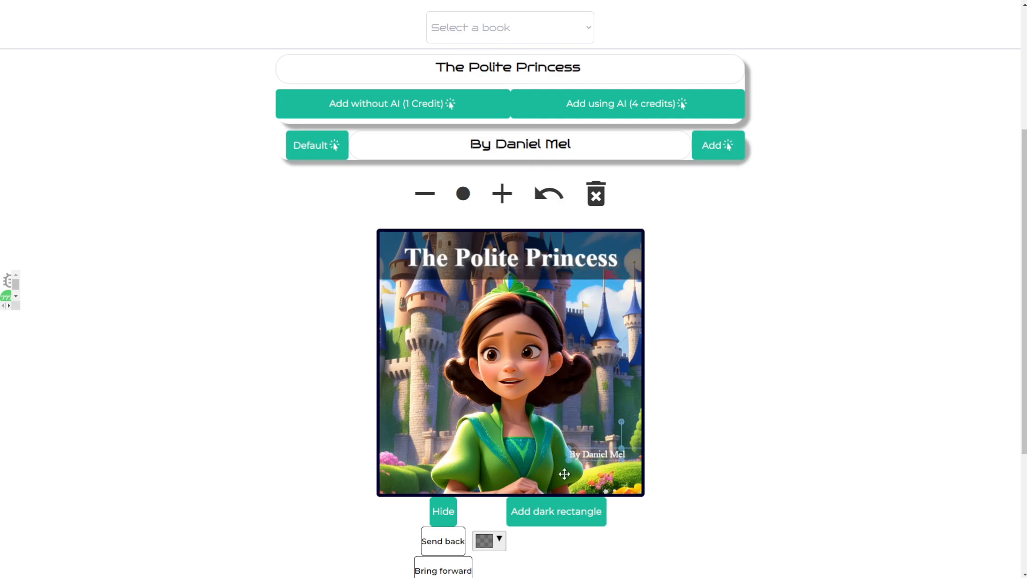
- Add a dark rectangle behind the author line, shrink it to fit around the text, and centre the author line within it
{"action": "left_click", "coordinate": [559, 522]}
{"action": "left_click_drag", "start_coordinate": [525, 270], "coordinate": [698, 460]}
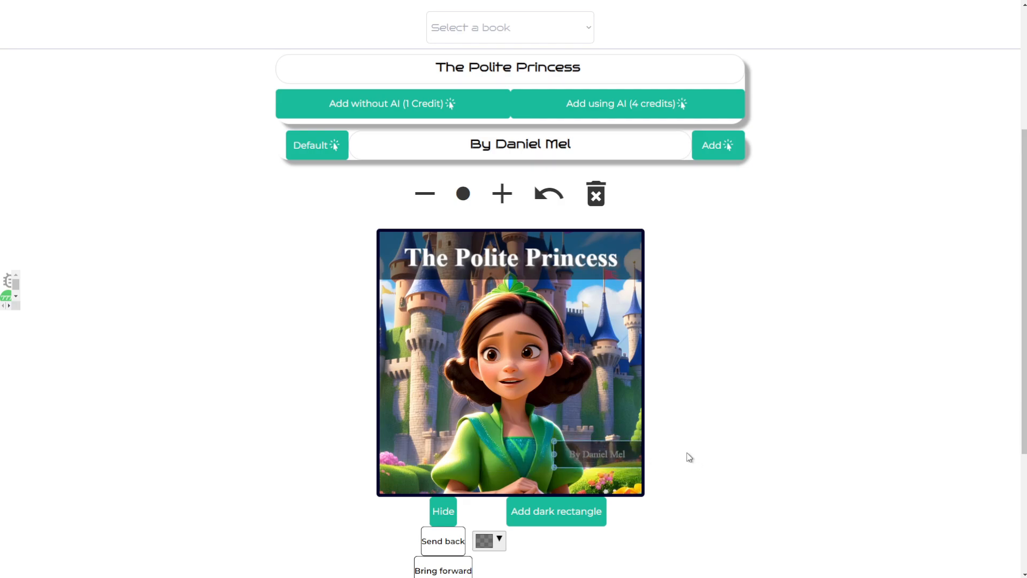
{"action": "scroll", "coordinate": [674, 396], "scroll_direction": "down", "scroll_amount": 1}
{"action": "left_click", "coordinate": [453, 476]}
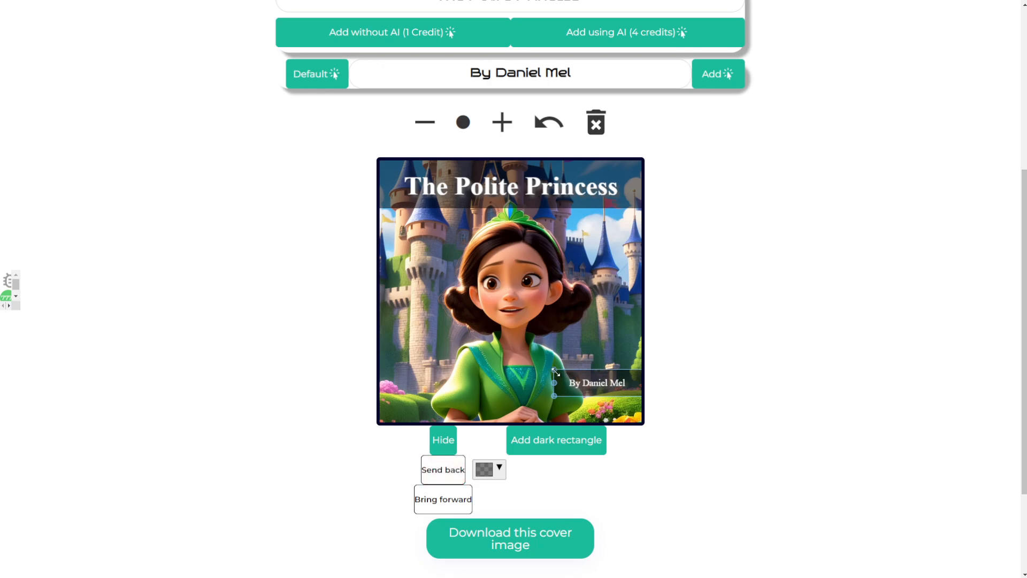
{"action": "left_click_drag", "start_coordinate": [555, 370], "coordinate": [593, 386]}
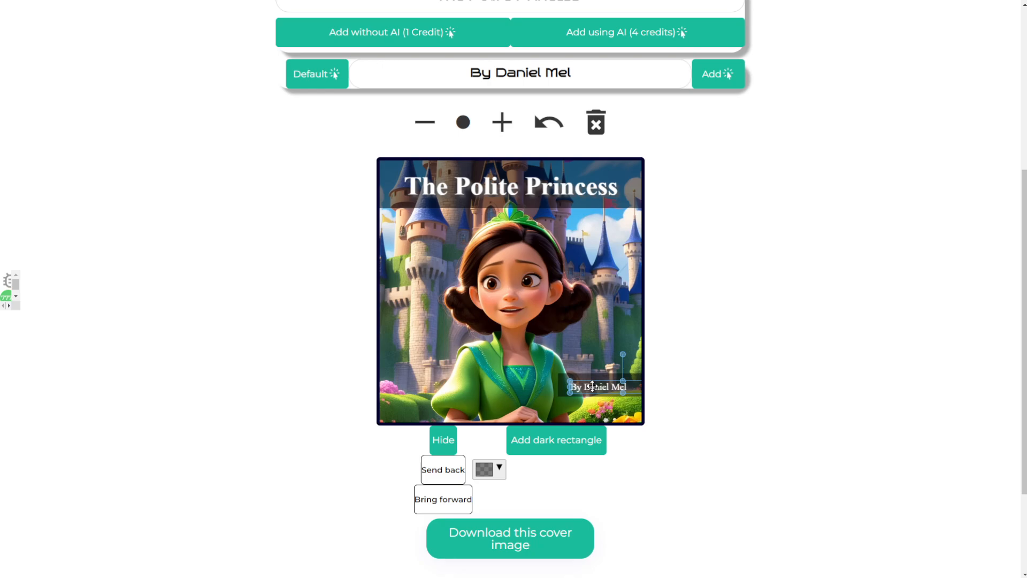
{"action": "left_click", "coordinate": [496, 539]}
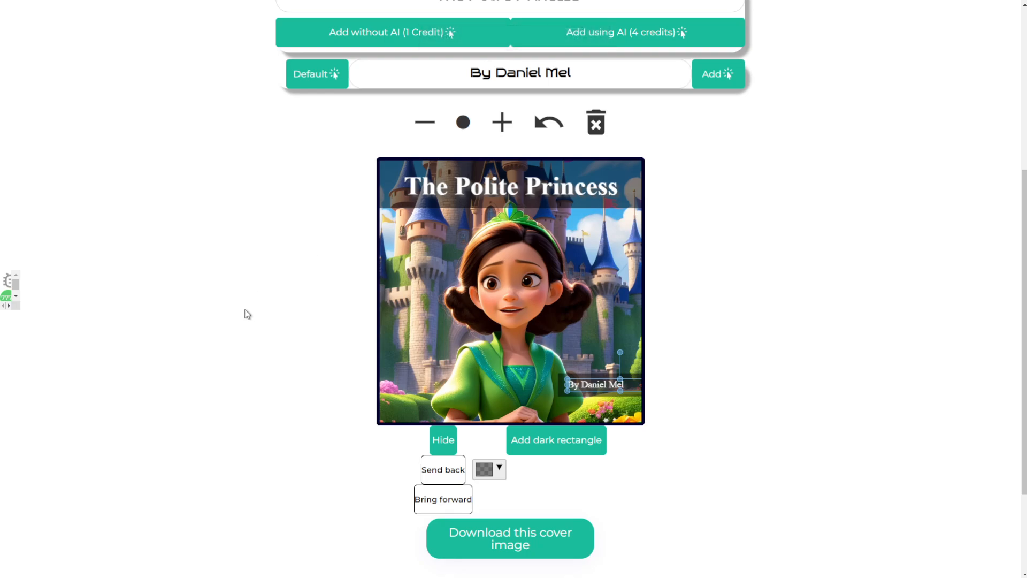
- Undo the author line, title and rectangle edits one by one back to the plain cover illustration
{"action": "scroll", "coordinate": [221, 358], "scroll_direction": "up", "scroll_amount": 3}
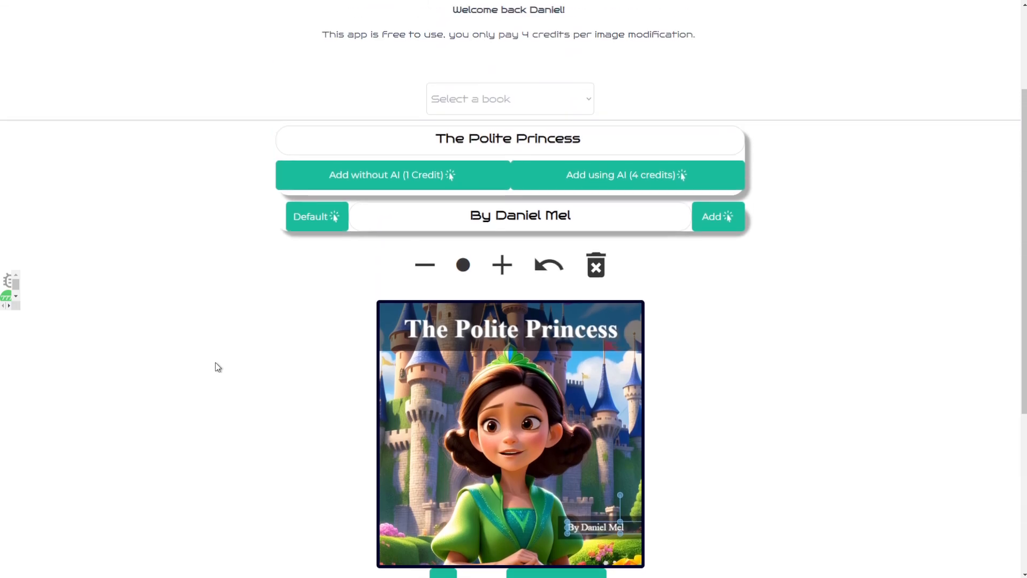
{"action": "scroll", "coordinate": [217, 366], "scroll_direction": "down", "scroll_amount": 3}
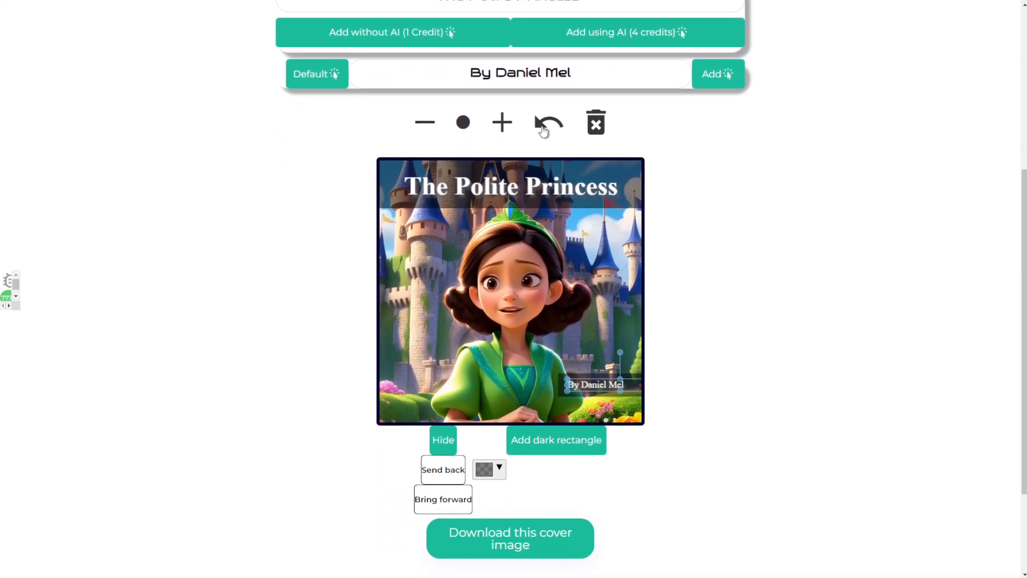
{"action": "left_click", "coordinate": [543, 128]}
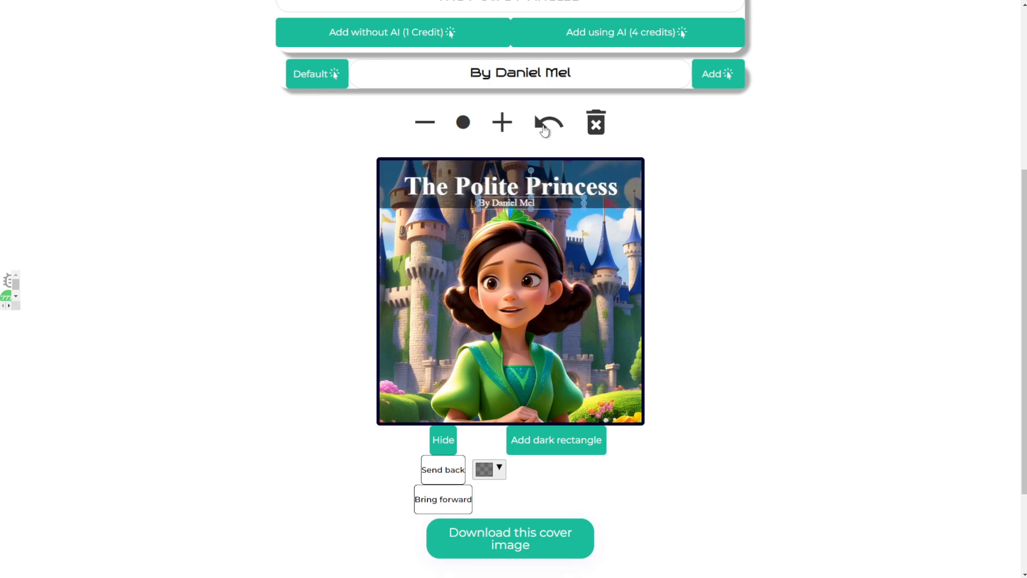
{"action": "left_click", "coordinate": [543, 128]}
{"action": "left_click", "coordinate": [543, 128]}
{"action": "left_click", "coordinate": [543, 128]}
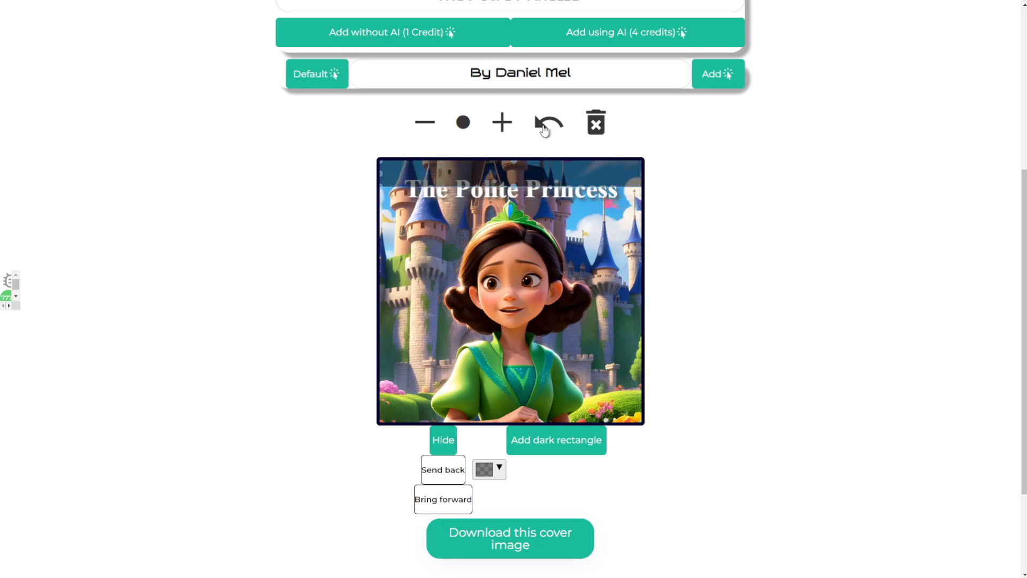
{"action": "left_click", "coordinate": [543, 129]}
{"action": "left_click", "coordinate": [545, 130]}
{"action": "left_click", "coordinate": [545, 131]}
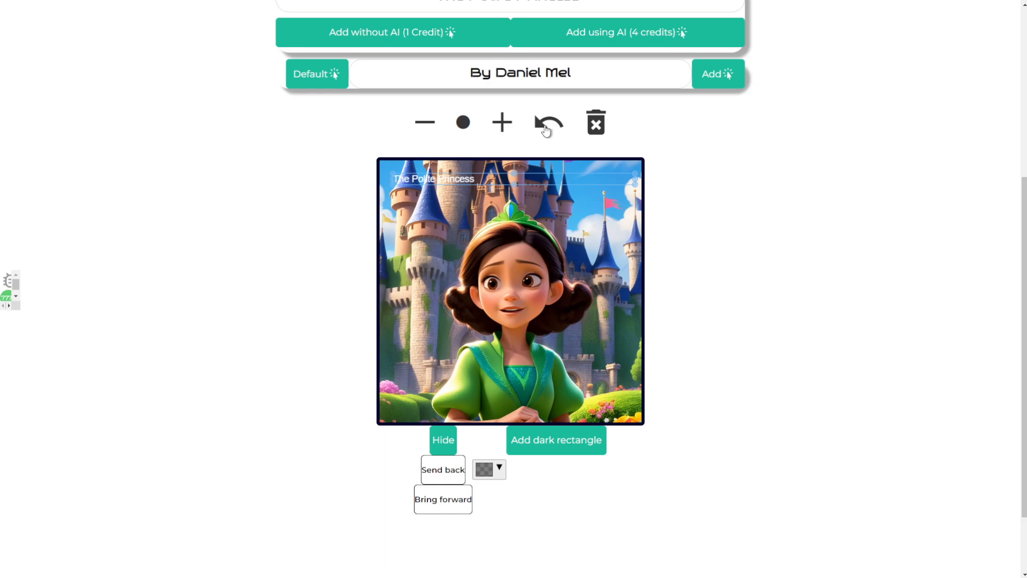
{"action": "left_click", "coordinate": [545, 130]}
- Add the title The Polite Princess to the cover image using AI, and wait for it to be generated
{"action": "scroll", "coordinate": [712, 279], "scroll_direction": "up", "scroll_amount": 3}
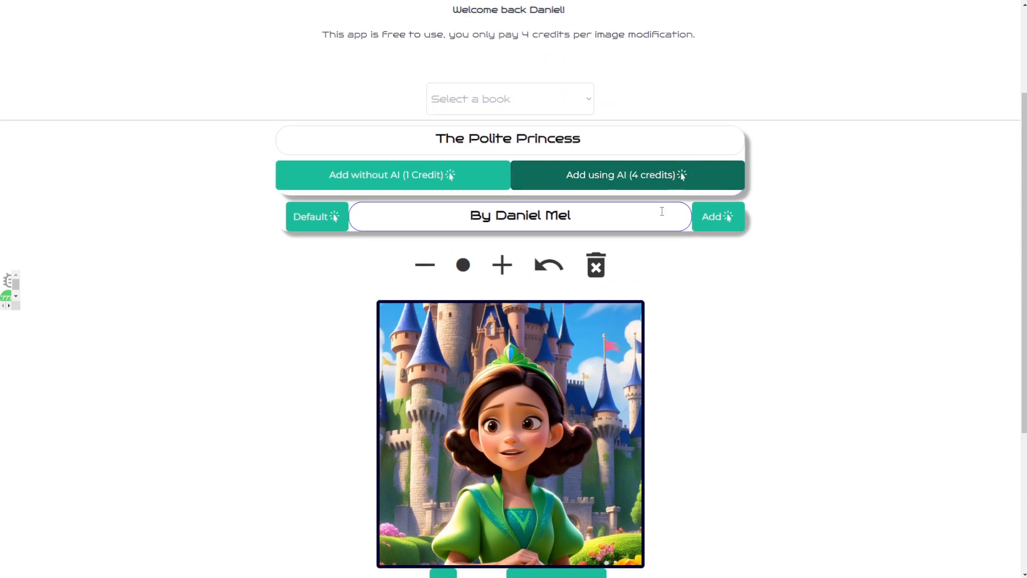
{"action": "left_click", "coordinate": [645, 187]}
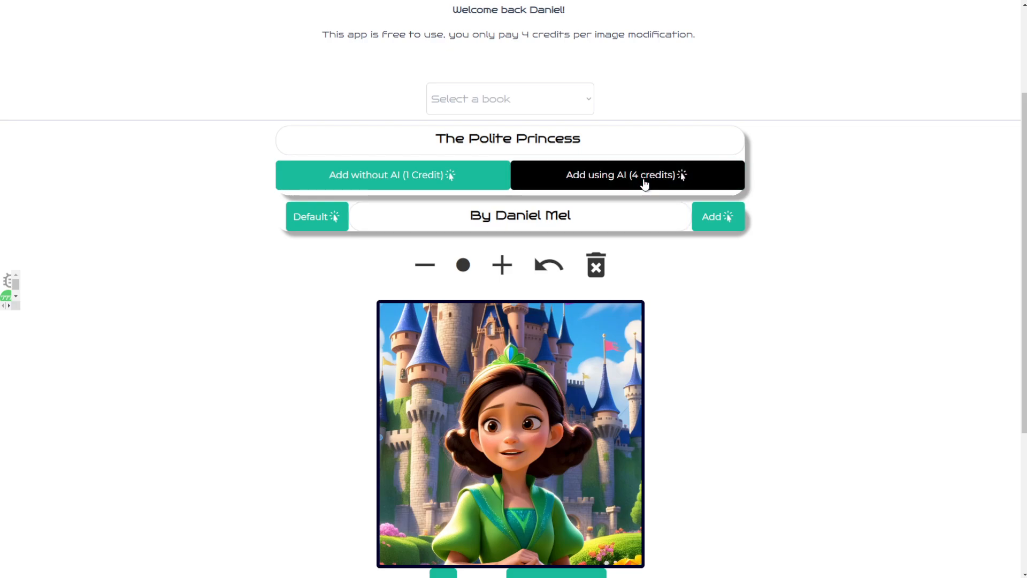
{"action": "left_click", "coordinate": [653, 180]}
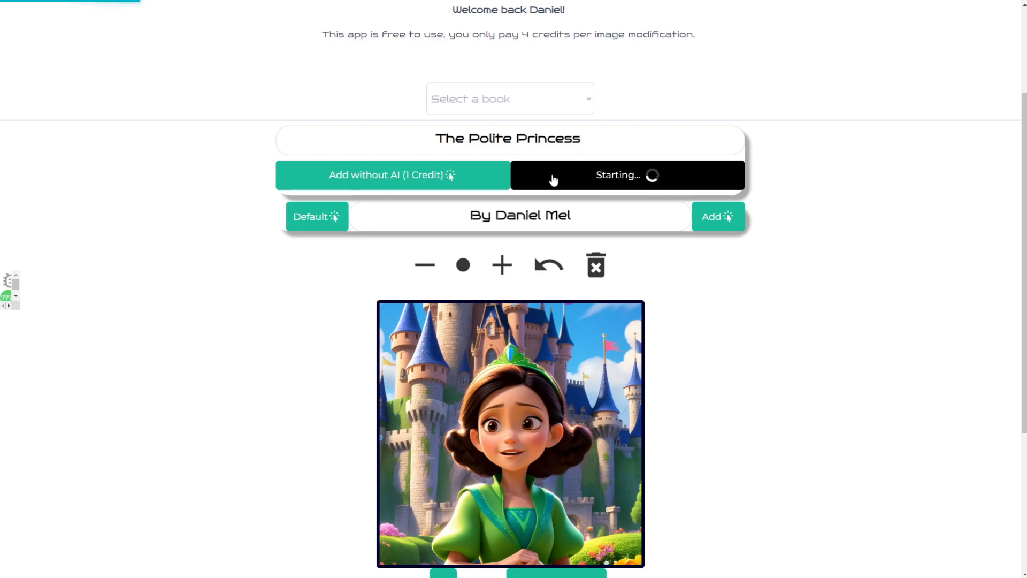
{"action": "left_click", "coordinate": [457, 131]}
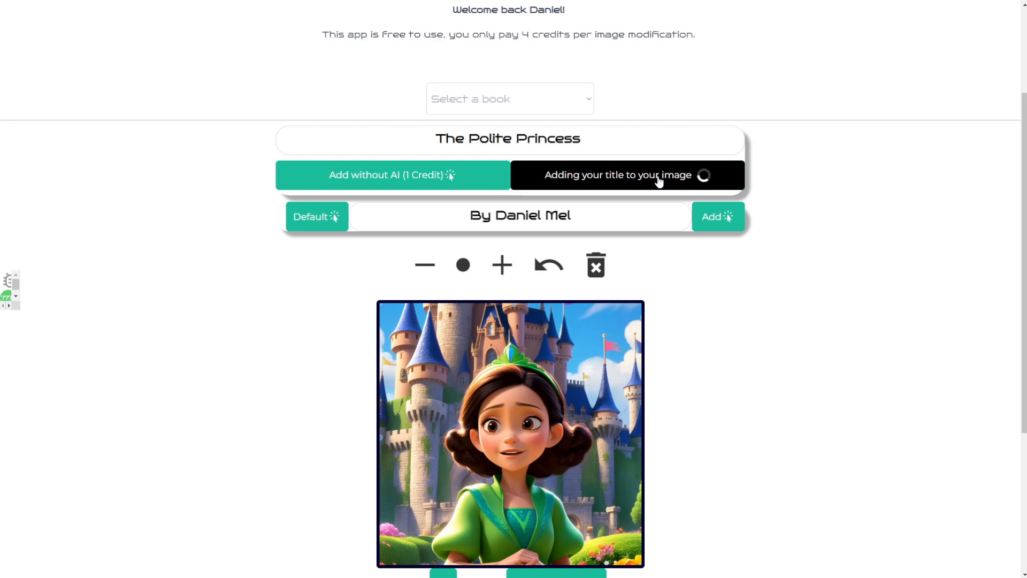
{"action": "left_click", "coordinate": [636, 221]}
{"action": "scroll", "coordinate": [665, 376], "scroll_direction": "down", "scroll_amount": 1}
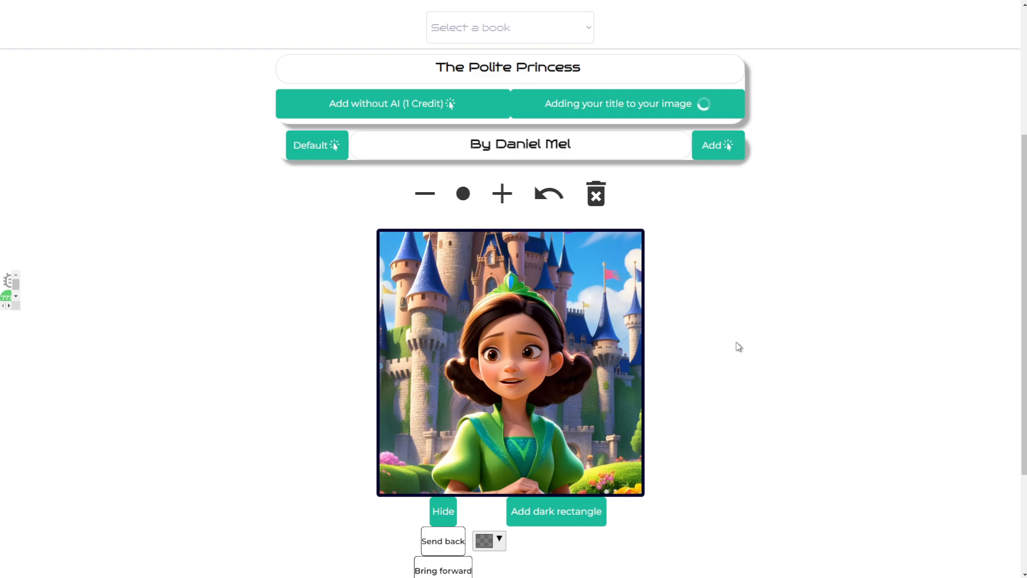
{"action": "scroll", "coordinate": [731, 369], "scroll_direction": "up", "scroll_amount": 1}
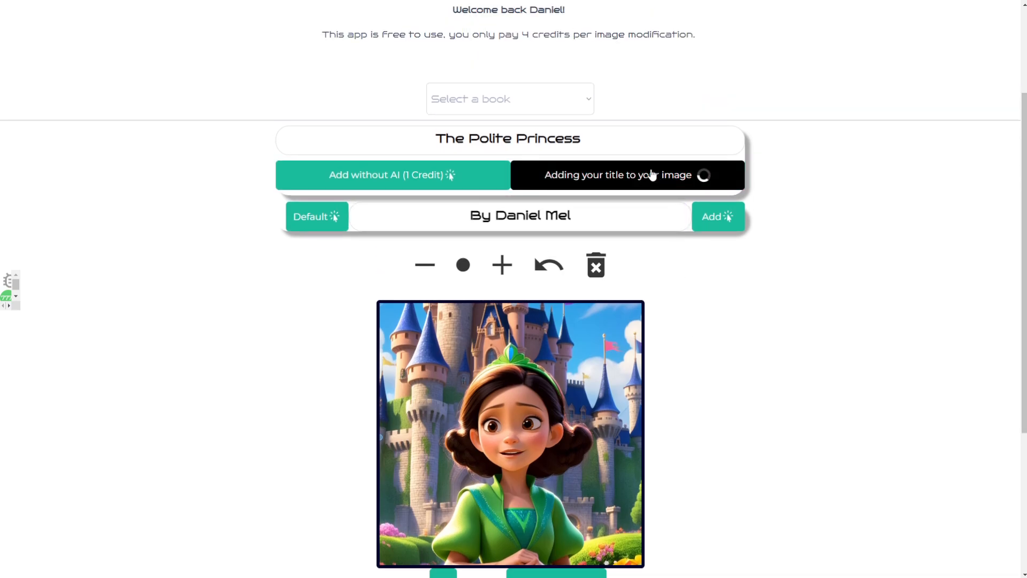
{"action": "left_click", "coordinate": [517, 102]}
{"action": "left_click", "coordinate": [517, 101]}
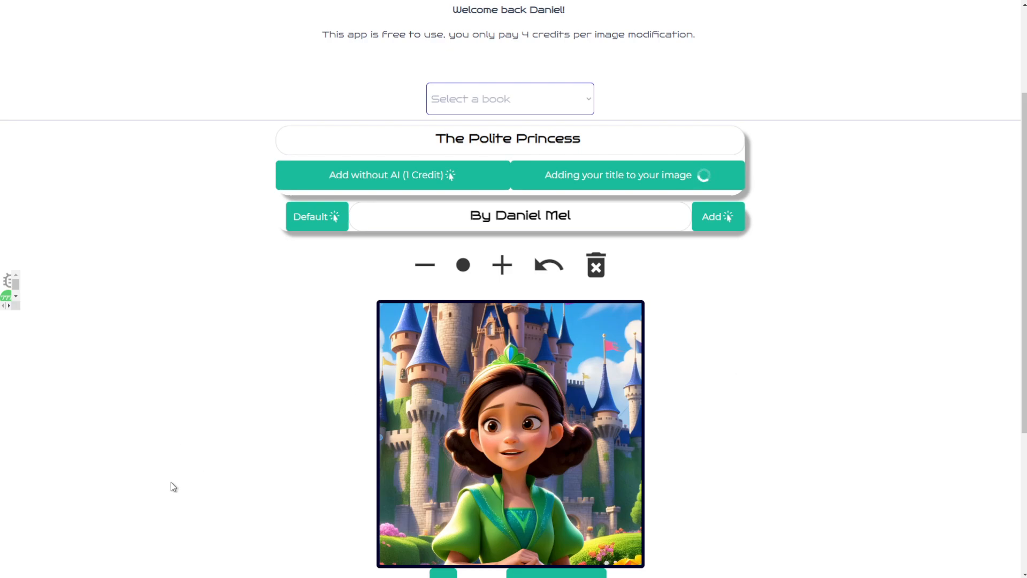
{"action": "scroll", "coordinate": [174, 486], "scroll_direction": "down", "scroll_amount": 1}
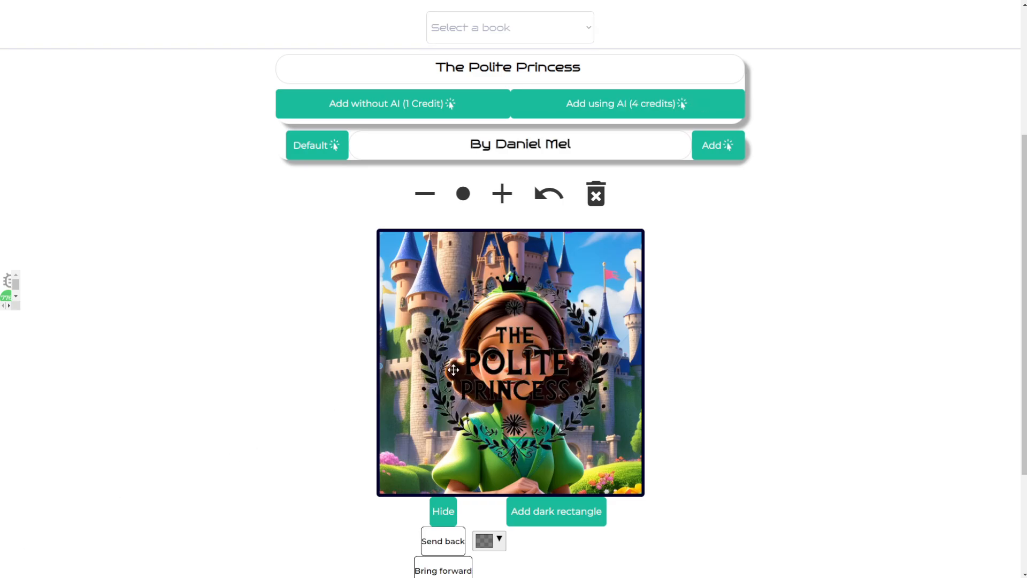
- Shrink the title emblem and move it to the upper-left part of the cover
{"action": "left_click_drag", "start_coordinate": [548, 362], "coordinate": [566, 380]}
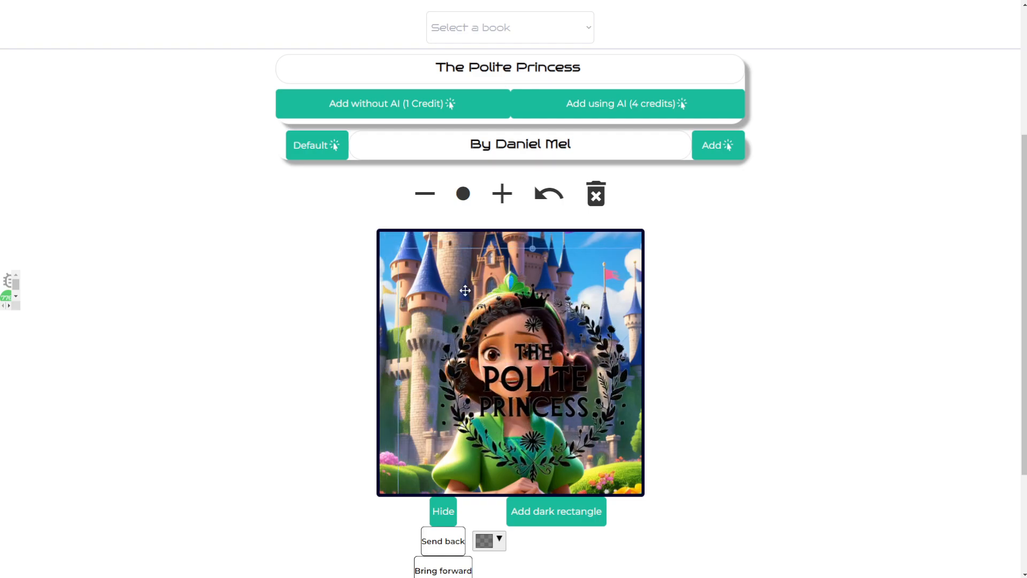
{"action": "left_click_drag", "start_coordinate": [398, 246], "coordinate": [474, 319]}
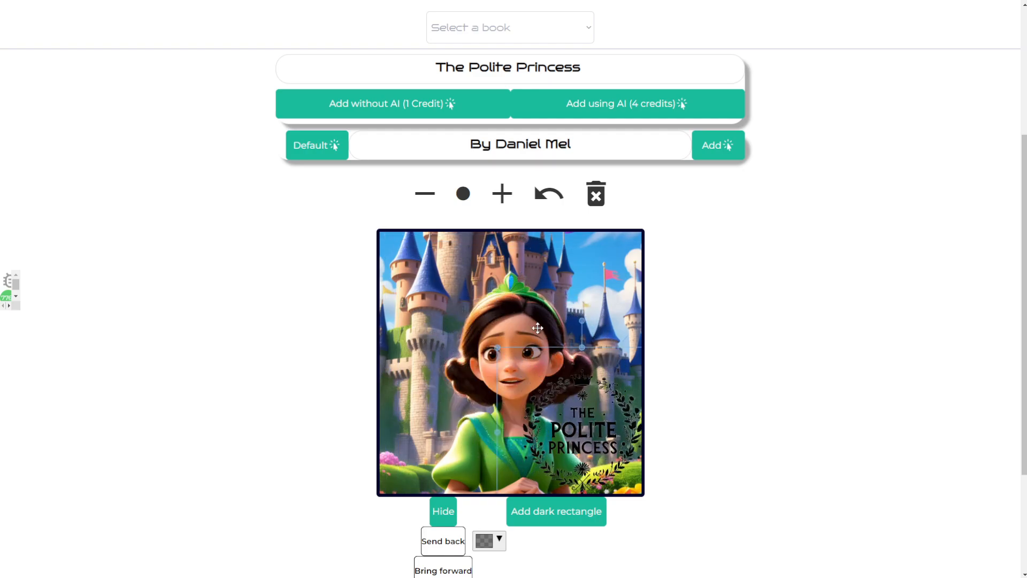
{"action": "left_click_drag", "start_coordinate": [519, 384], "coordinate": [443, 306]}
- Set the rectangle colour to translucent white (255, 255, 255) and raise its opacity slightly above 0.5
{"action": "scroll", "coordinate": [502, 481], "scroll_direction": "down", "scroll_amount": 1}
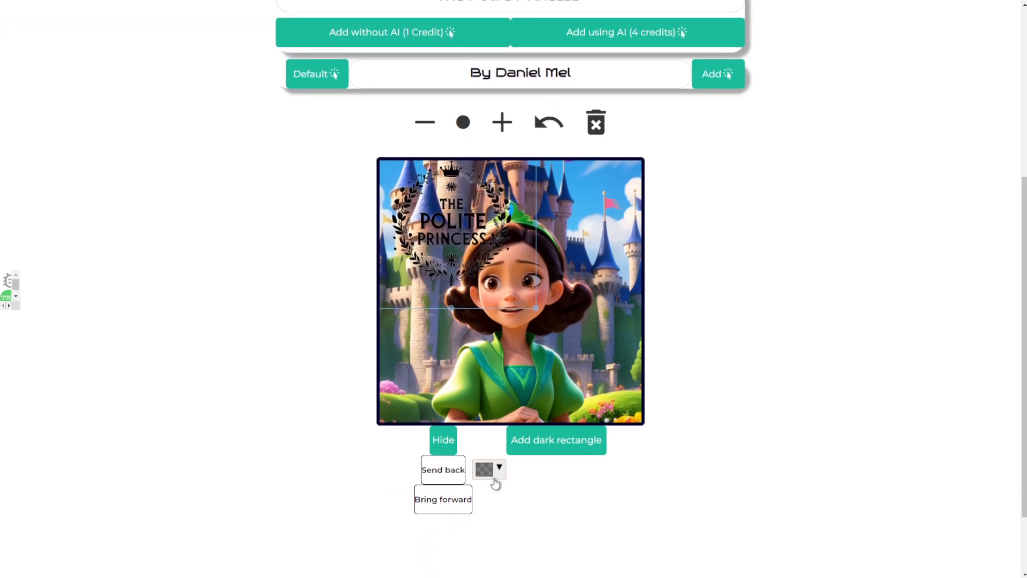
{"action": "left_click", "coordinate": [496, 471]}
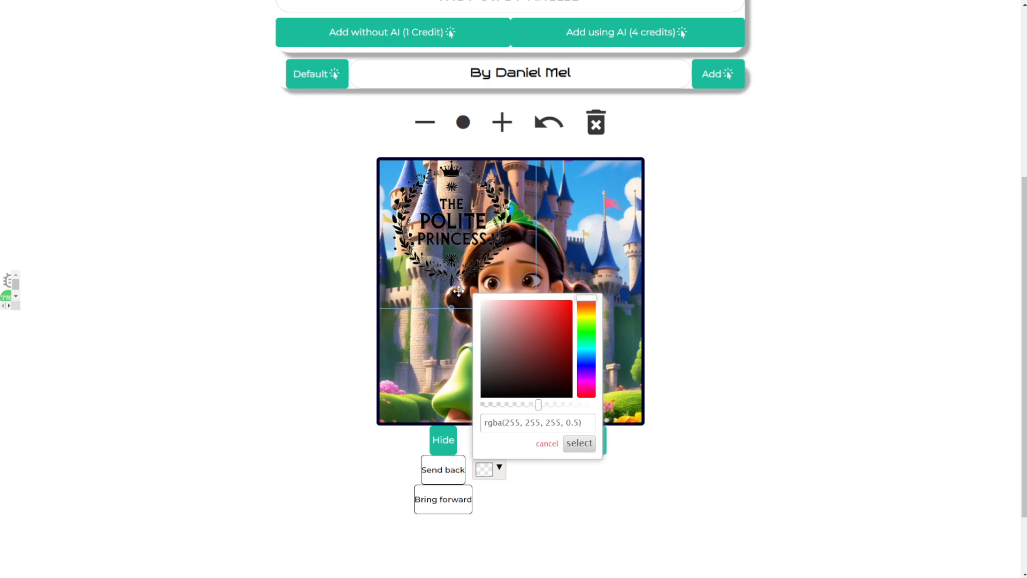
{"action": "mouse_move", "coordinate": [539, 407]}
{"action": "left_mouse_down"}
{"action": "mouse_move", "coordinate": [571, 406]}
{"action": "mouse_move", "coordinate": [500, 406]}
{"action": "mouse_move", "coordinate": [585, 406]}
{"action": "mouse_move", "coordinate": [471, 416]}
{"action": "mouse_move", "coordinate": [594, 412]}
{"action": "mouse_move", "coordinate": [556, 417]}
{"action": "left_mouse_up"}
{"action": "left_click", "coordinate": [578, 443]}
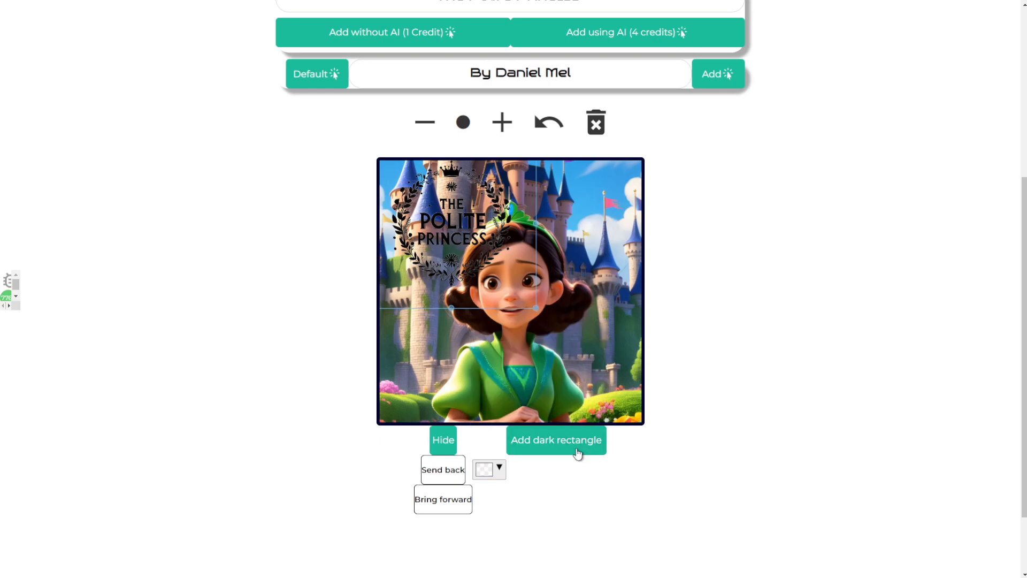
- Add a translucent white rectangle, resize it to cover the title emblem in the upper-left corner, and send it behind the emblem
{"action": "left_click", "coordinate": [558, 453]}
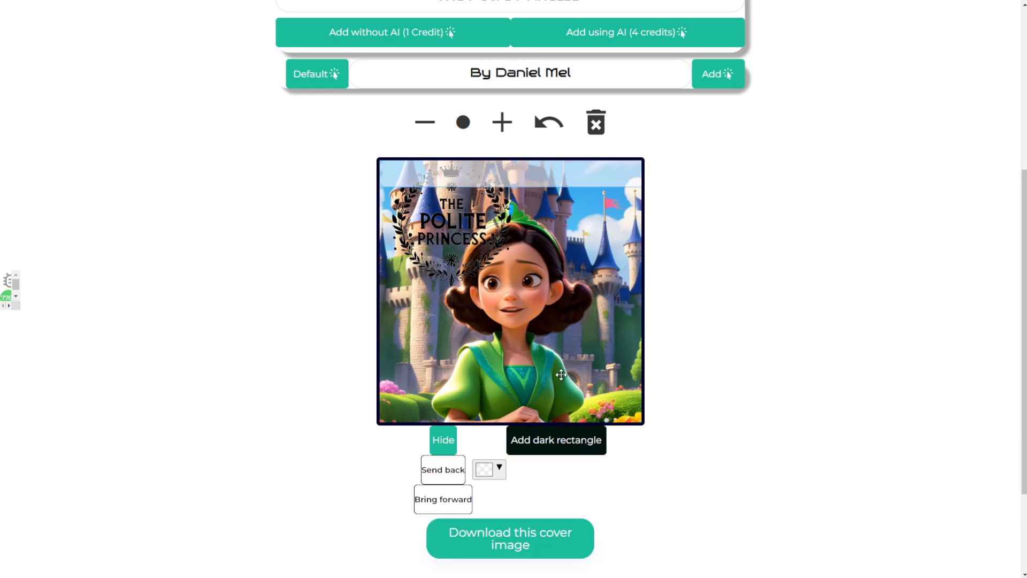
{"action": "left_click_drag", "start_coordinate": [524, 176], "coordinate": [390, 203]}
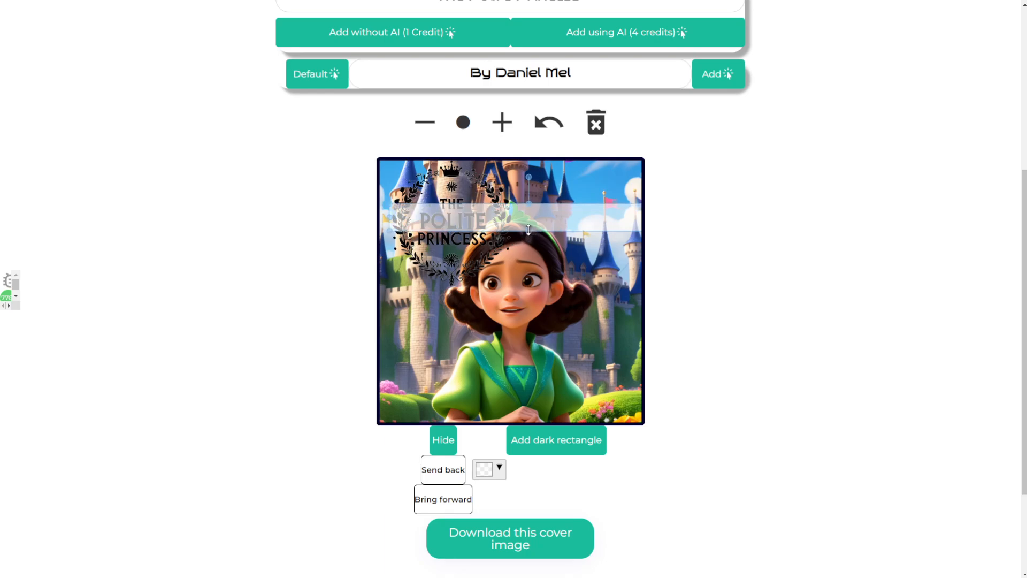
{"action": "left_click_drag", "start_coordinate": [529, 230], "coordinate": [529, 324]}
{"action": "left_click_drag", "start_coordinate": [529, 263], "coordinate": [556, 246]}
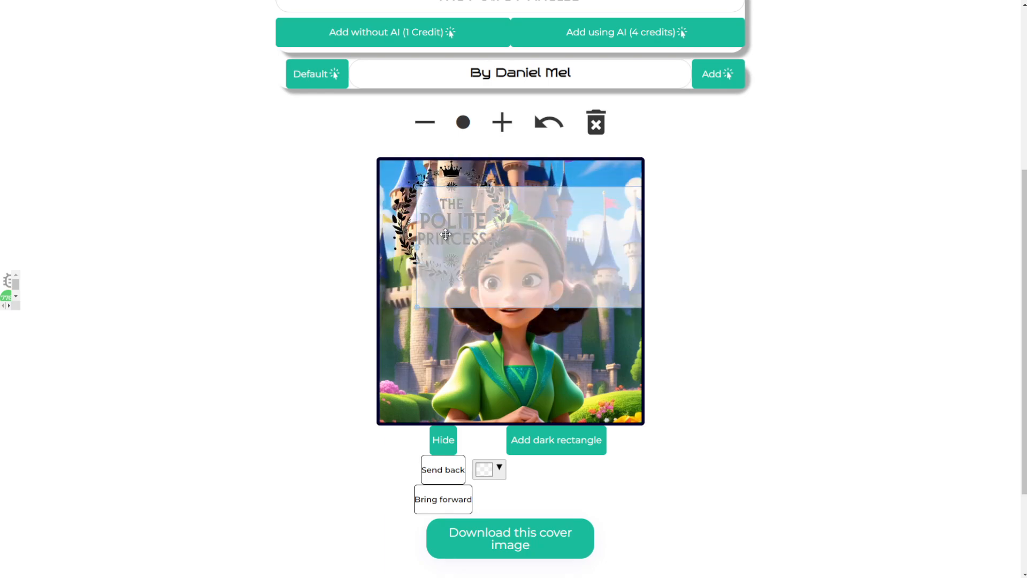
{"action": "left_click_drag", "start_coordinate": [417, 247], "coordinate": [489, 246]}
{"action": "left_click_drag", "start_coordinate": [584, 220], "coordinate": [445, 190]}
{"action": "left_click_drag", "start_coordinate": [553, 216], "coordinate": [481, 223]}
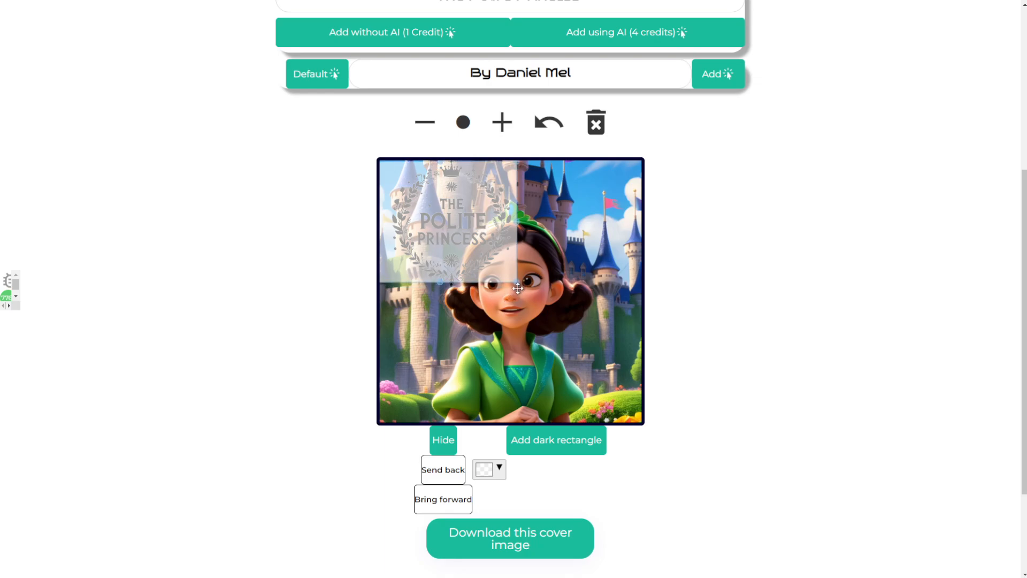
{"action": "left_click_drag", "start_coordinate": [518, 282], "coordinate": [528, 286]}
{"action": "left_click", "coordinate": [452, 473]}
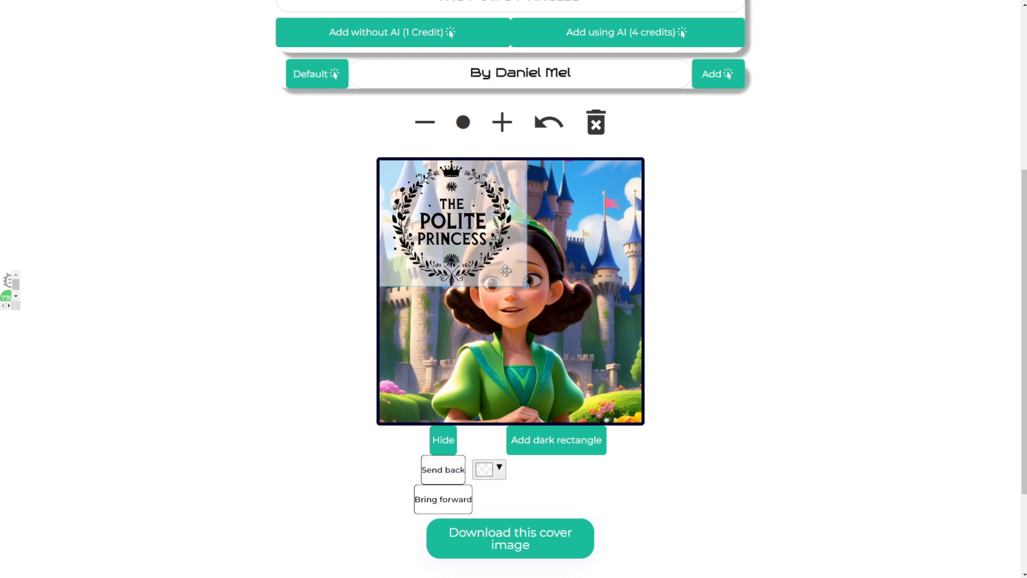
- Try placing the white rectangle and the title emblem together in the lower-left part of the cover
{"action": "left_click", "coordinate": [471, 245]}
{"action": "left_click_drag", "start_coordinate": [471, 245], "coordinate": [618, 235]}
{"action": "left_click_drag", "start_coordinate": [461, 224], "coordinate": [474, 349]}
{"action": "left_click_drag", "start_coordinate": [572, 215], "coordinate": [457, 321]}
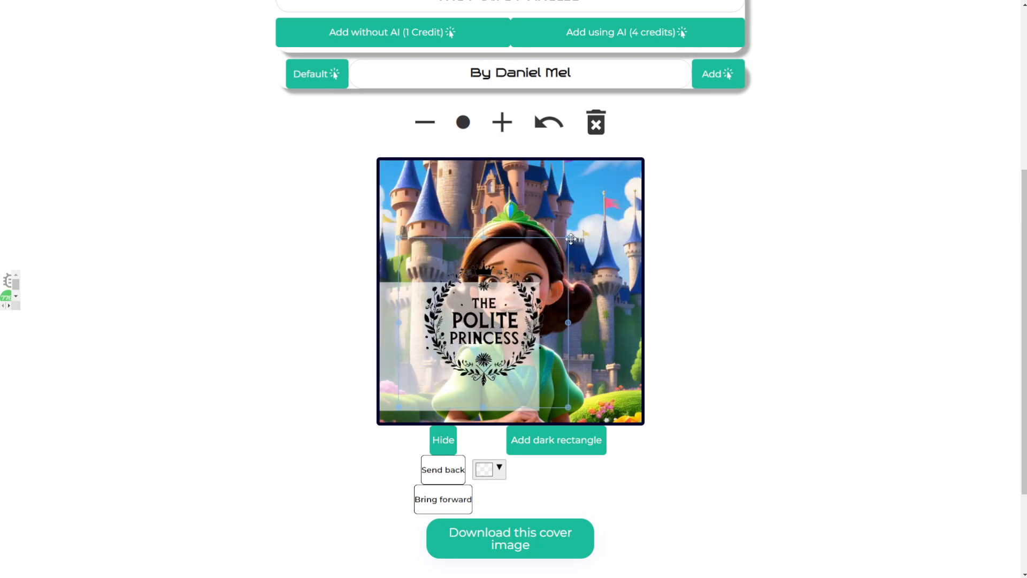
- Shrink the title emblem and its white rectangle, and place both in the cover's upper-left corner
{"action": "left_click_drag", "start_coordinate": [569, 237], "coordinate": [520, 284]}
{"action": "left_click_drag", "start_coordinate": [466, 340], "coordinate": [440, 215]}
{"action": "left_click_drag", "start_coordinate": [530, 279], "coordinate": [485, 249]}
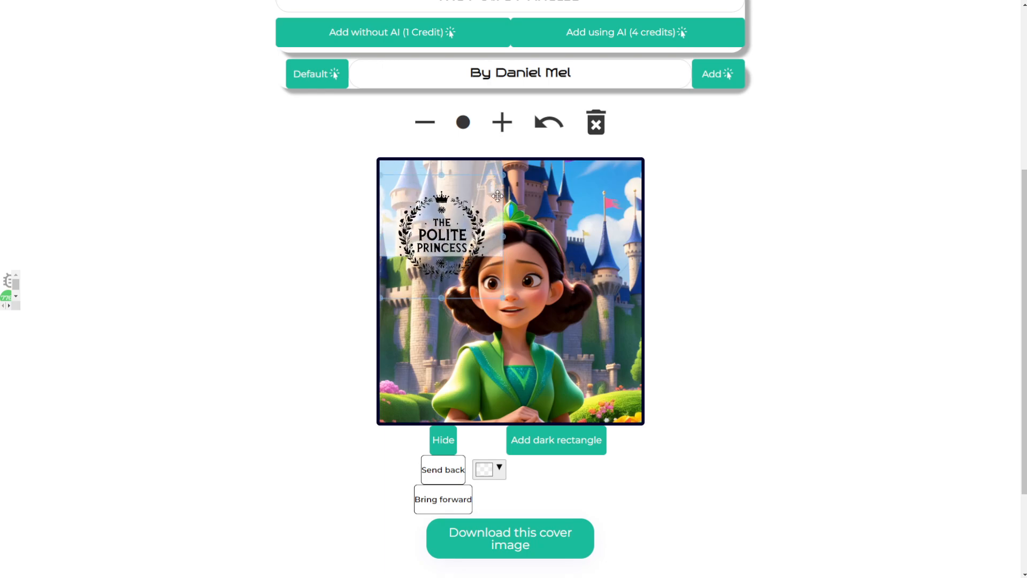
{"action": "left_click_drag", "start_coordinate": [497, 177], "coordinate": [494, 187]}
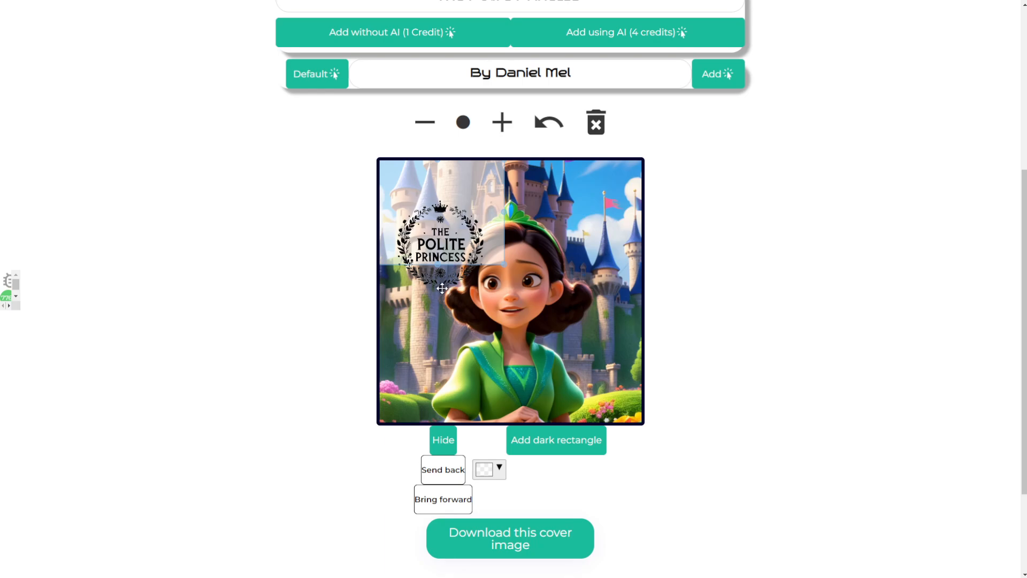
{"action": "left_click_drag", "start_coordinate": [443, 289], "coordinate": [443, 252]}
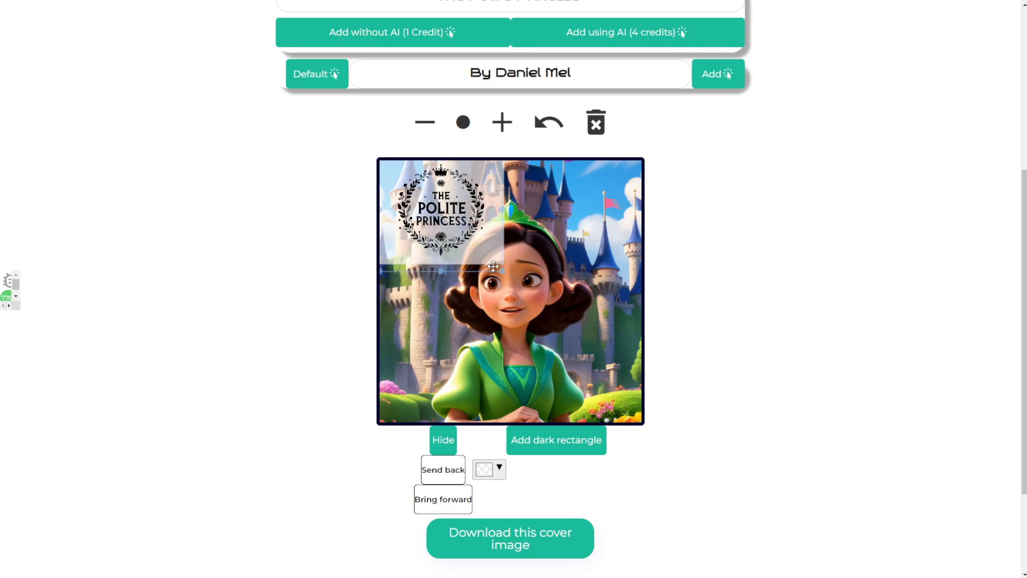
{"action": "left_click_drag", "start_coordinate": [502, 263], "coordinate": [485, 252]}
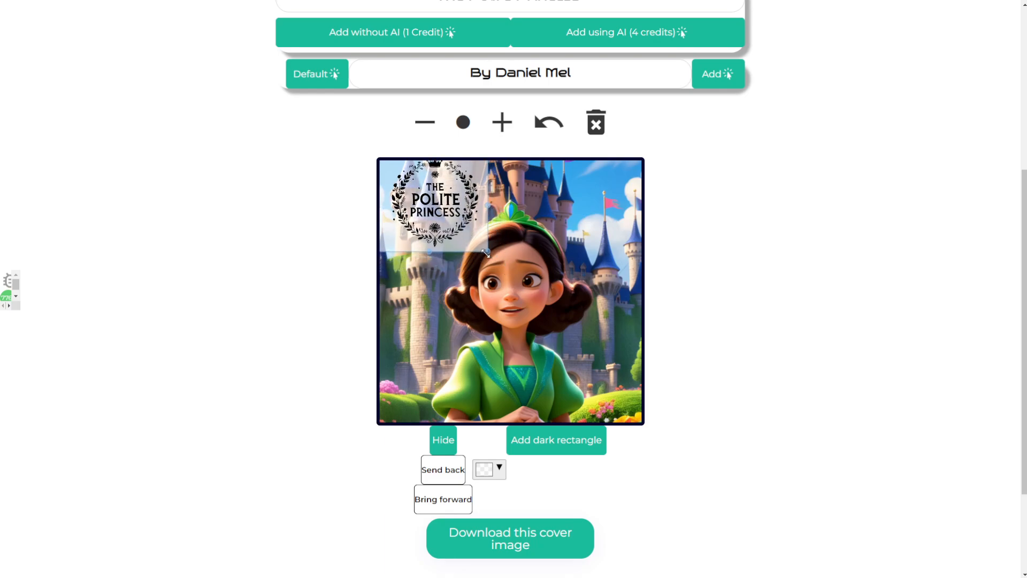
- Move the title emblem to the upper centre of the cover, and enlarge the background illustration to fill the whole canvas
{"action": "left_click", "coordinate": [535, 233]}
{"action": "left_click_drag", "start_coordinate": [443, 205], "coordinate": [529, 208]}
{"action": "left_click_drag", "start_coordinate": [477, 325], "coordinate": [526, 441]}
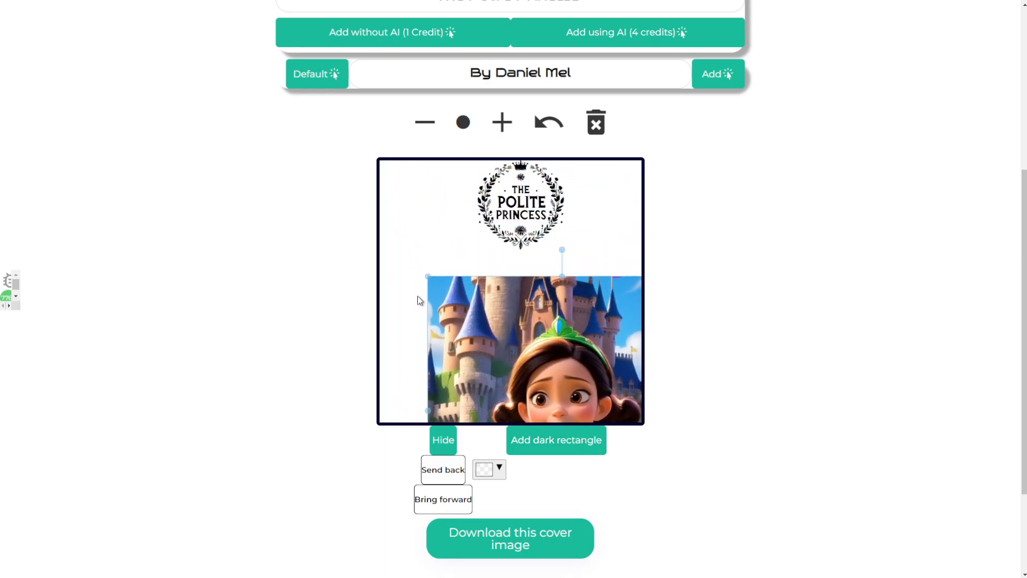
{"action": "left_click_drag", "start_coordinate": [428, 276], "coordinate": [321, 137]}
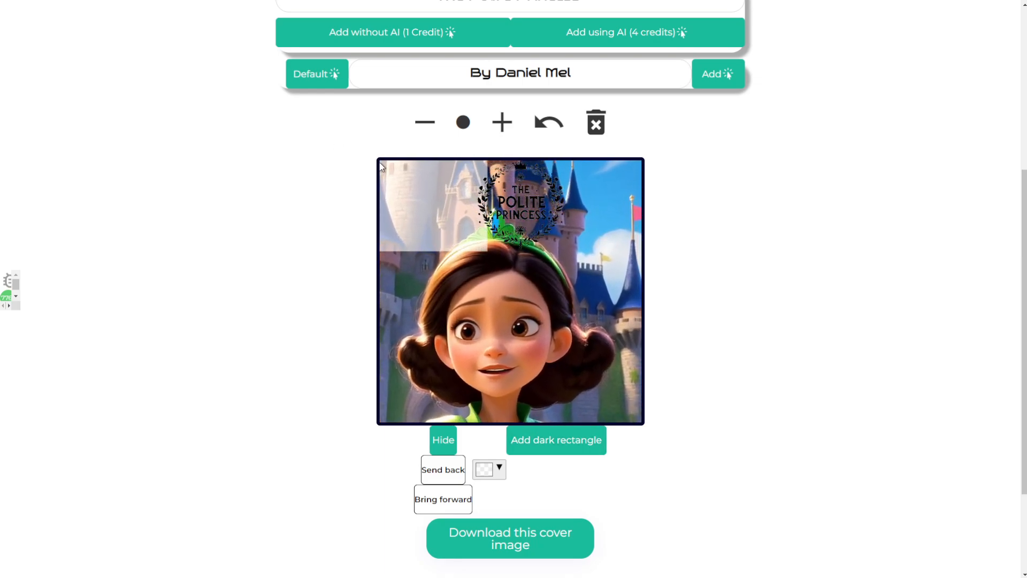
- Shift the background illustration slightly, and move the white rectangle and the title emblem together to the upper centre of the cover
{"action": "left_click_drag", "start_coordinate": [504, 259], "coordinate": [543, 262]}
{"action": "mouse_move", "coordinate": [493, 357]}
{"action": "left_mouse_down"}
{"action": "mouse_move", "coordinate": [522, 390]}
{"action": "mouse_move", "coordinate": [500, 365]}
{"action": "left_mouse_up"}
{"action": "left_click_drag", "start_coordinate": [439, 232], "coordinate": [514, 225]}
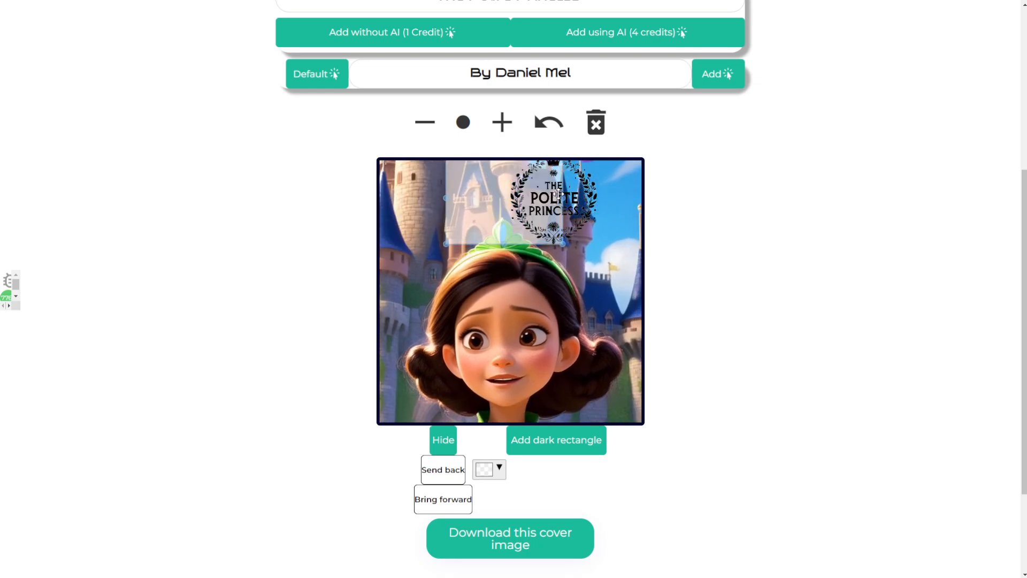
{"action": "left_click_drag", "start_coordinate": [571, 195], "coordinate": [523, 195]}
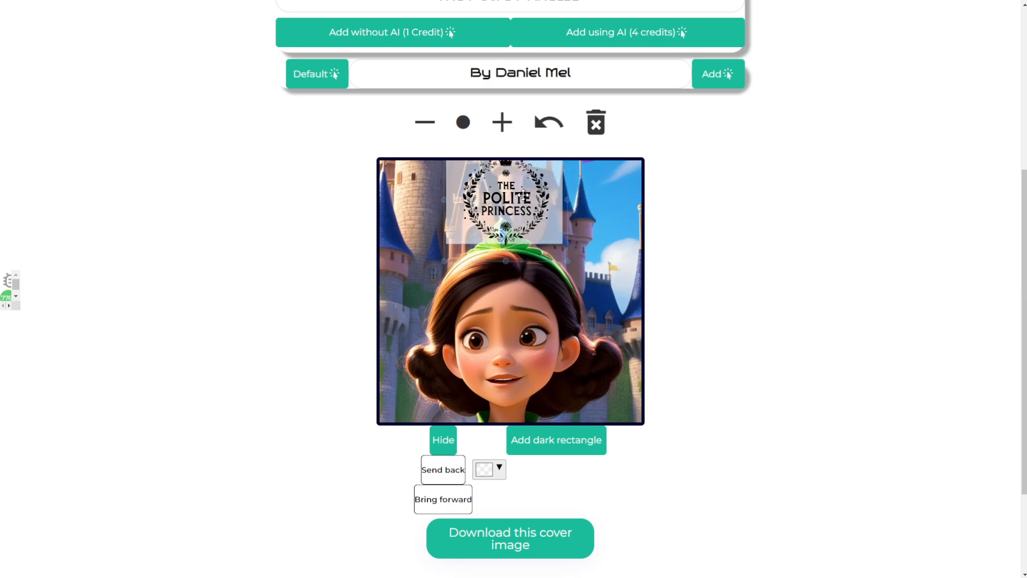
{"action": "scroll", "coordinate": [591, 250], "scroll_direction": "up", "scroll_amount": 1}
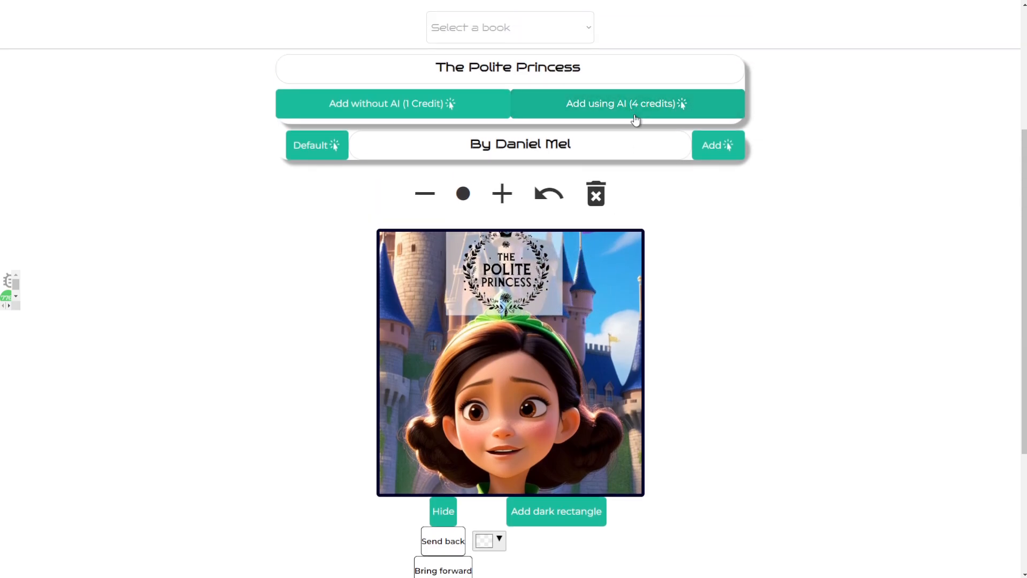
{"action": "scroll", "coordinate": [635, 236], "scroll_direction": "up", "scroll_amount": 2}
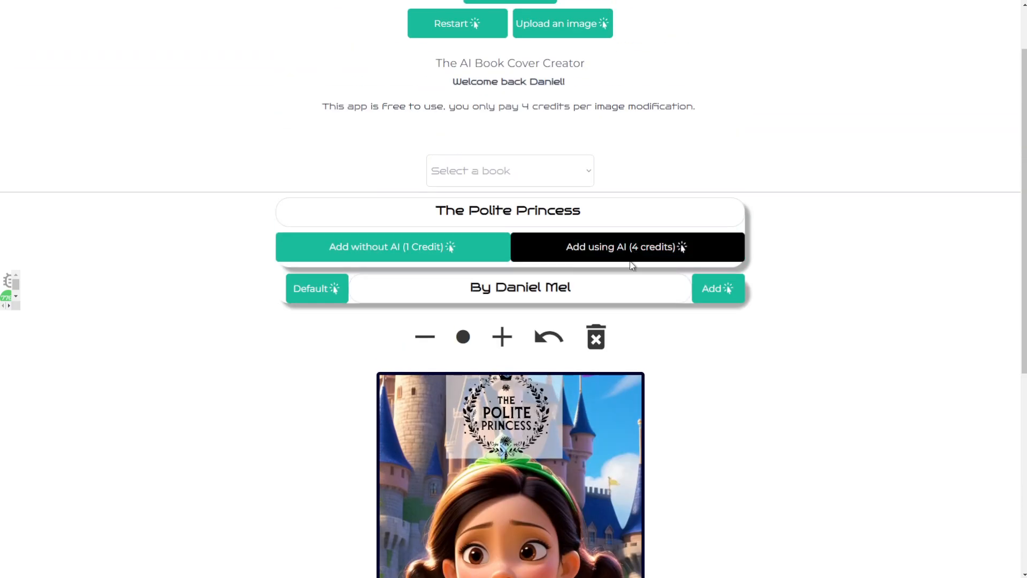
{"action": "left_click", "coordinate": [631, 264]}
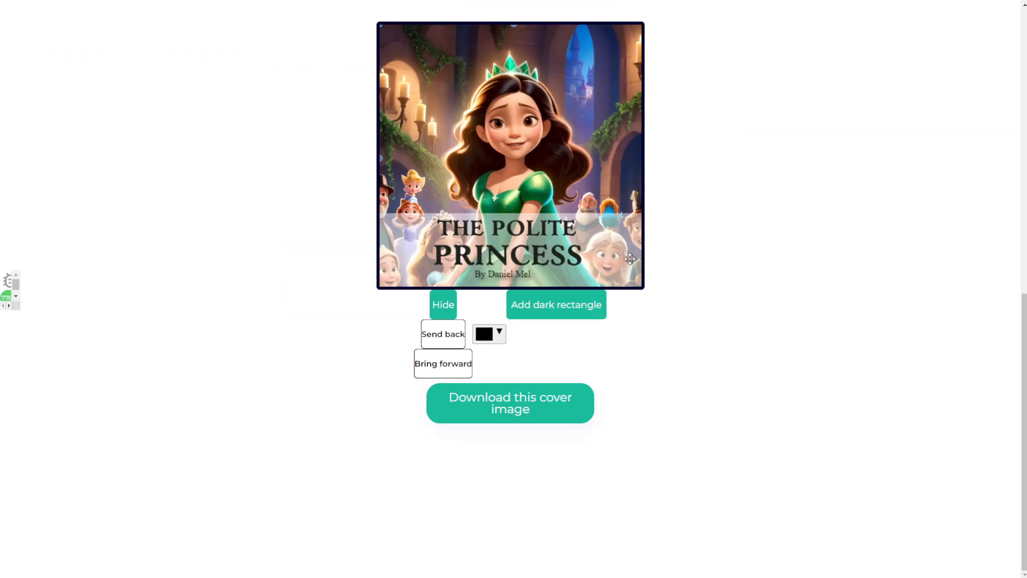
- Nudge the THE POLITE PRINCESS title slightly up and to the right, above the author line
{"action": "scroll", "coordinate": [699, 314], "scroll_direction": "up", "scroll_amount": 1}
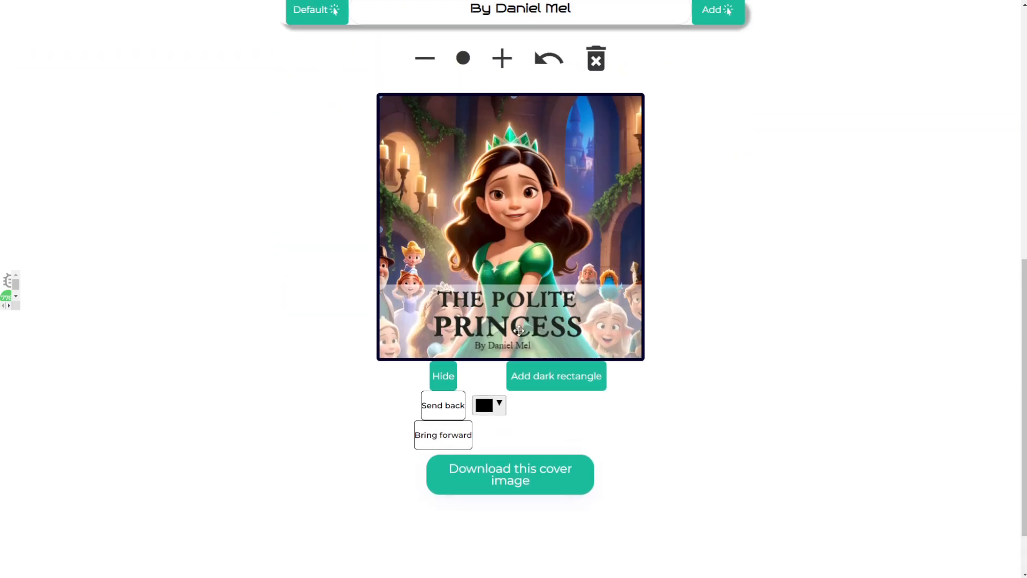
{"action": "mouse_move", "coordinate": [519, 330]}
{"action": "left_mouse_down"}
{"action": "mouse_move", "coordinate": [522, 160]}
{"action": "mouse_move", "coordinate": [527, 326]}
{"action": "left_mouse_up"}
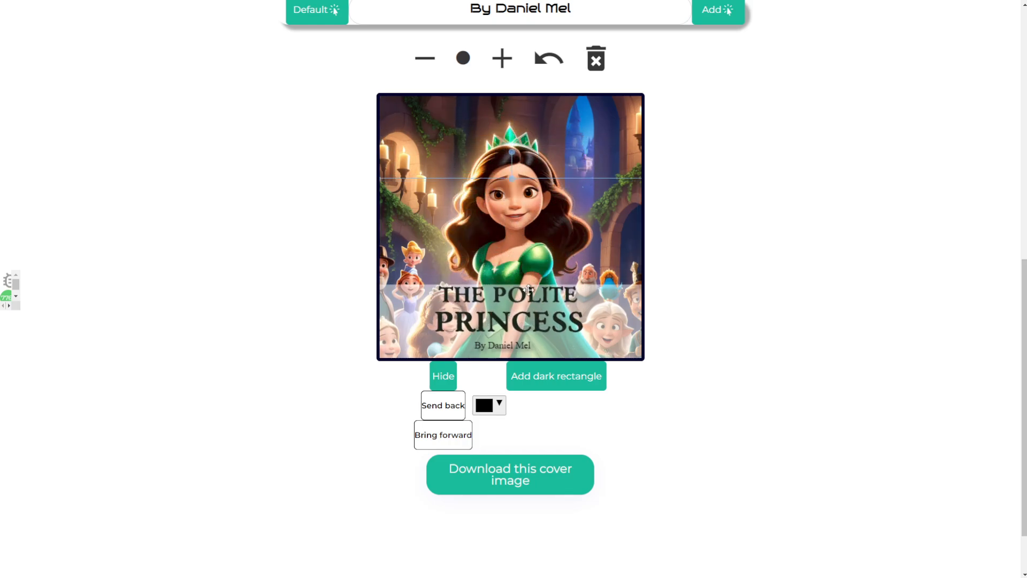
{"action": "scroll", "coordinate": [691, 289], "scroll_direction": "up", "scroll_amount": 1}
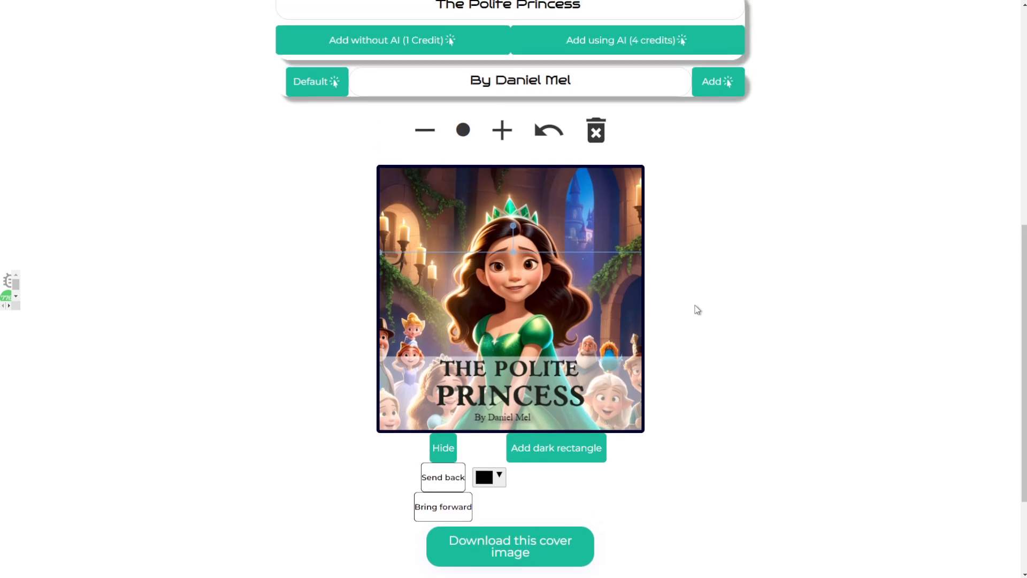
{"action": "left_click_drag", "start_coordinate": [602, 294], "coordinate": [604, 295]}
{"action": "left_click", "coordinate": [610, 205]}
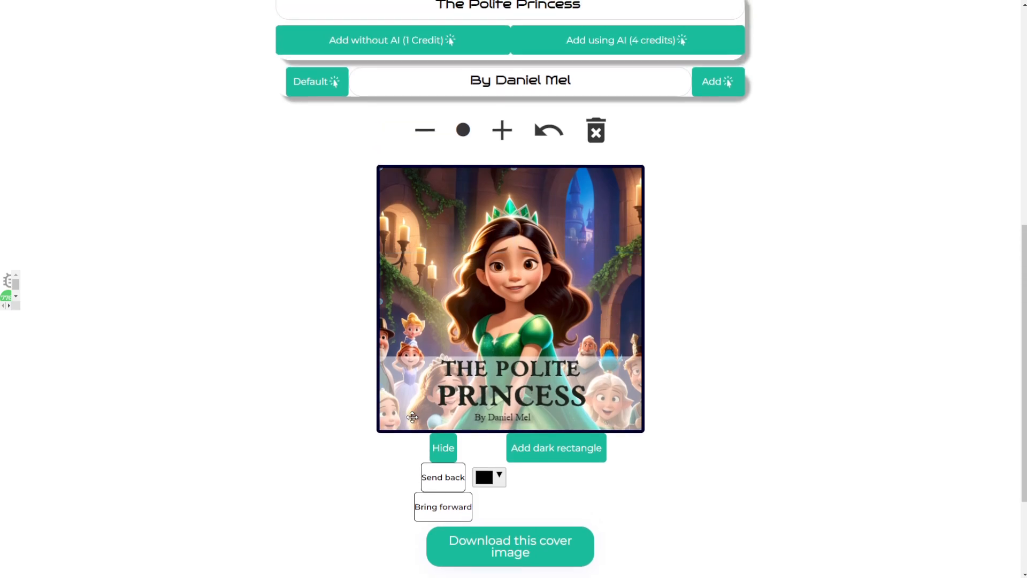
- Reposition the white rectangle and the title along the bottom of the cover, above the author line, and download the cover image
{"action": "left_click", "coordinate": [397, 408]}
{"action": "mouse_move", "coordinate": [475, 385]}
{"action": "left_mouse_down"}
{"action": "mouse_move", "coordinate": [523, 383]}
{"action": "mouse_move", "coordinate": [459, 374]}
{"action": "left_mouse_up"}
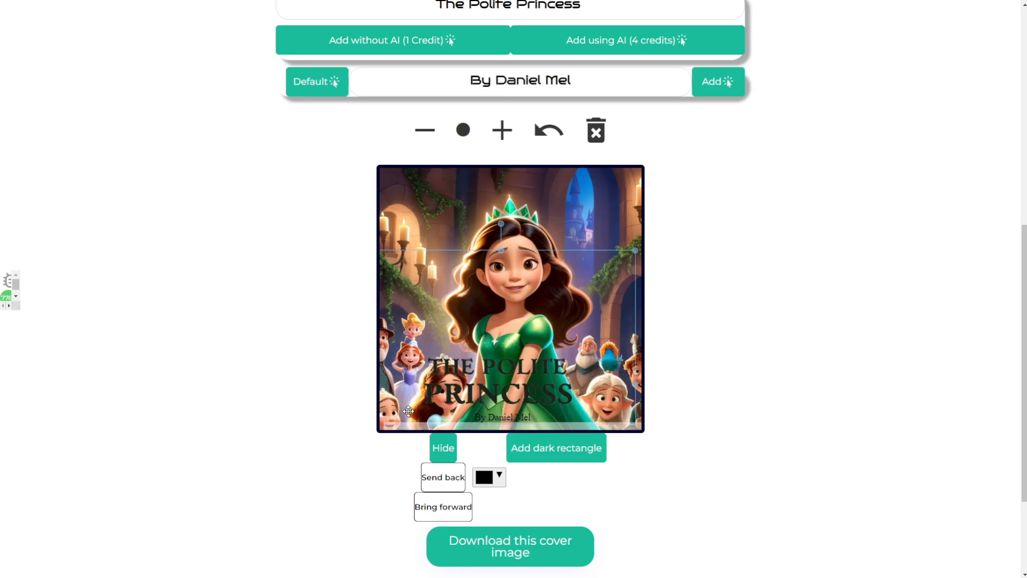
{"action": "left_click_drag", "start_coordinate": [402, 421], "coordinate": [391, 362]}
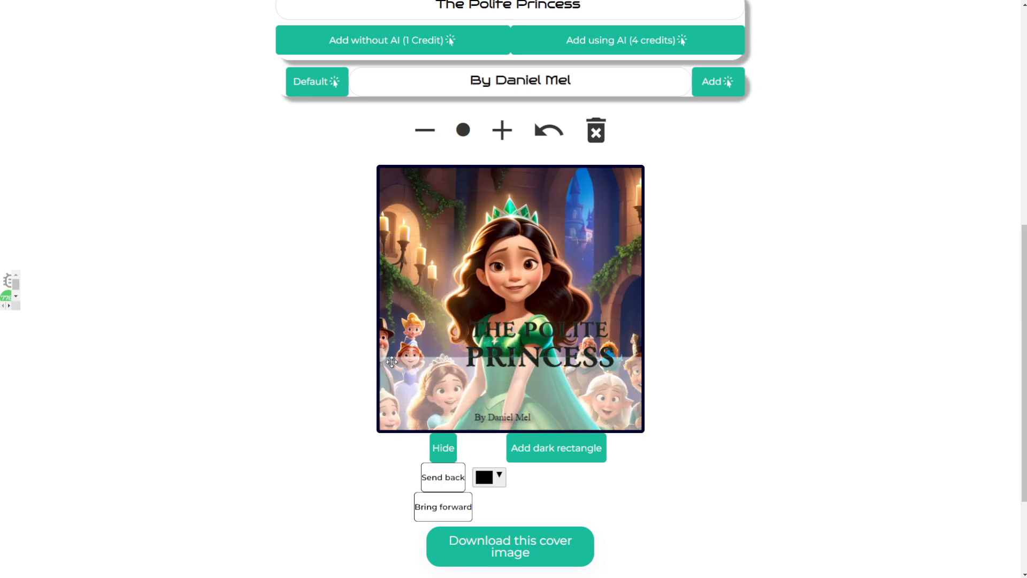
{"action": "left_click", "coordinate": [498, 334]}
{"action": "left_click_drag", "start_coordinate": [474, 374], "coordinate": [452, 388]}
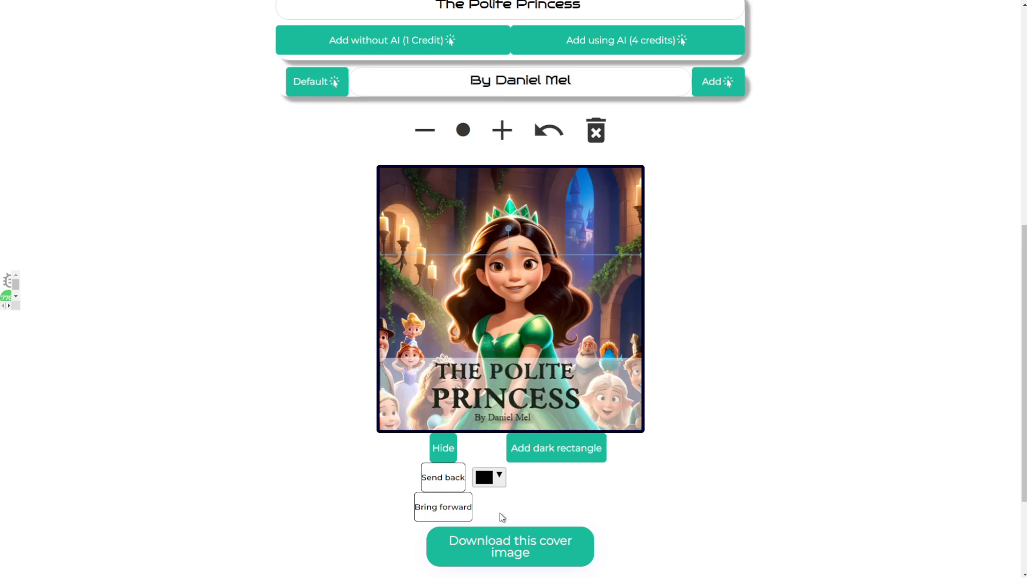
{"action": "left_click", "coordinate": [518, 549]}
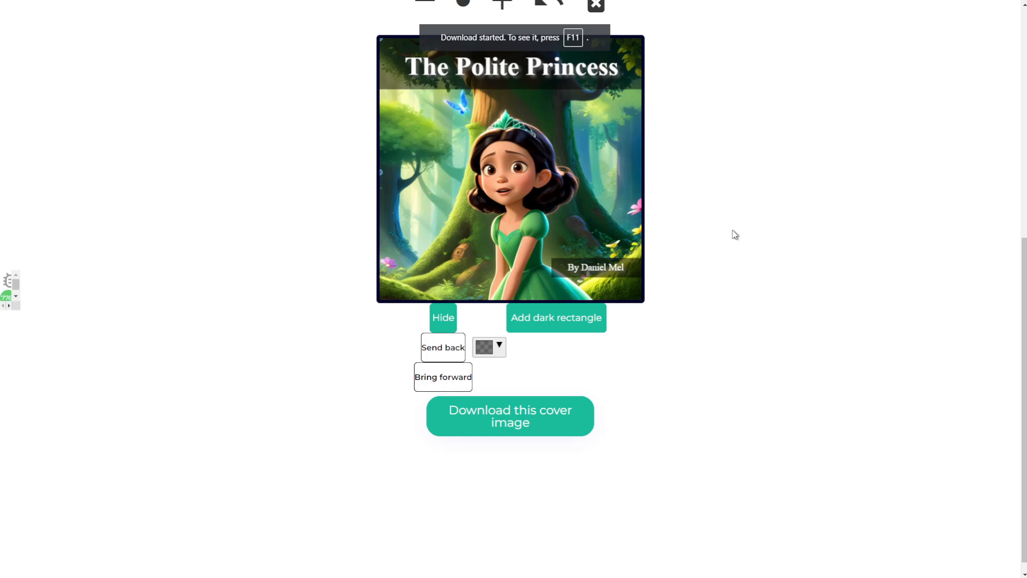
- Replace the title text with "Subtitle" and add it to the forest cover without AI
{"action": "scroll", "coordinate": [735, 234], "scroll_direction": "up", "scroll_amount": 7}
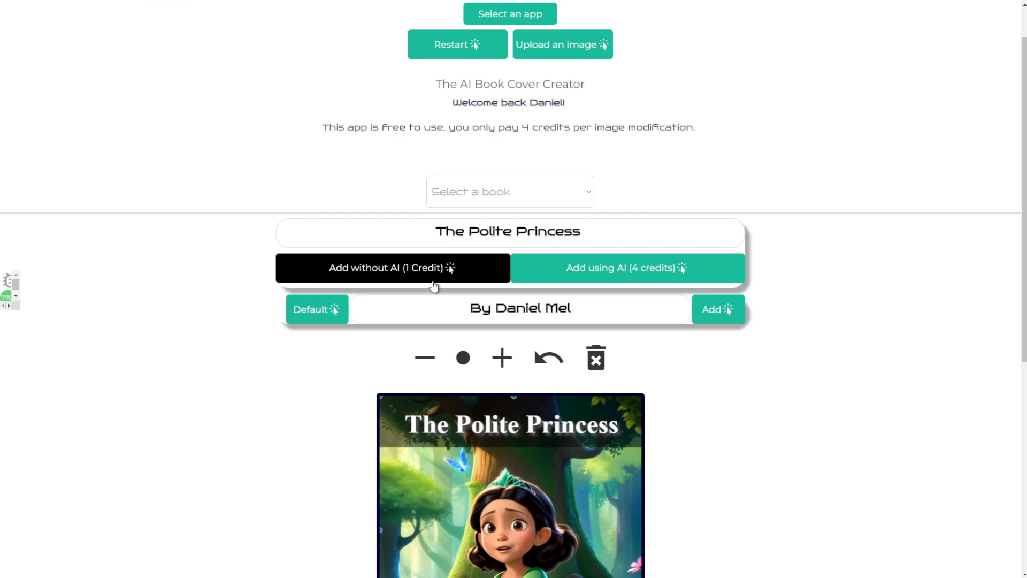
{"action": "scroll", "coordinate": [464, 394], "scroll_direction": "down", "scroll_amount": 4}
{"action": "scroll", "coordinate": [464, 393], "scroll_direction": "up", "scroll_amount": 3}
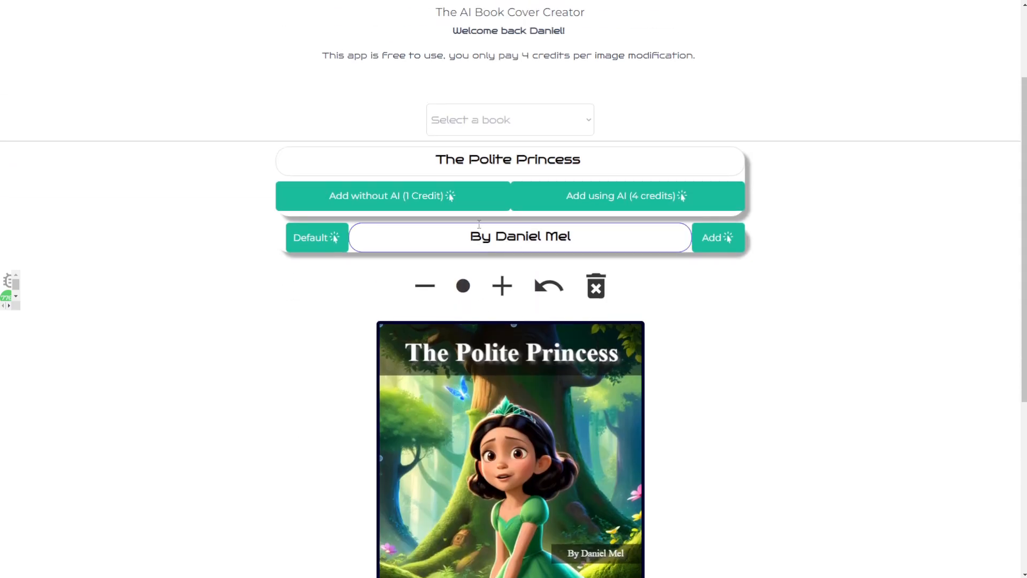
{"action": "left_click", "coordinate": [624, 158]}
{"action": "left_click_drag", "start_coordinate": [624, 158], "coordinate": [436, 183]}
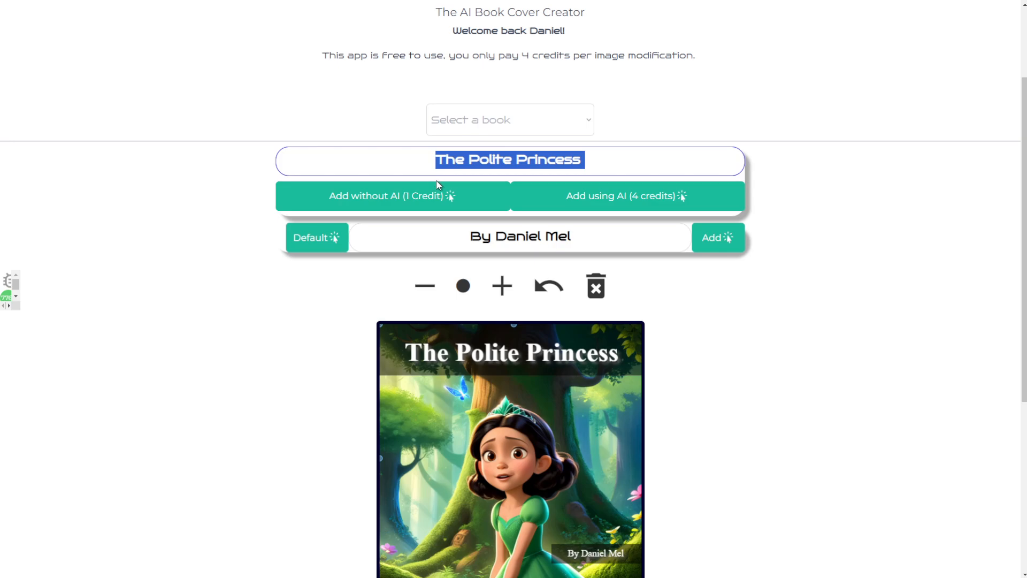
{"action": "type", "text": "Subtitle"}
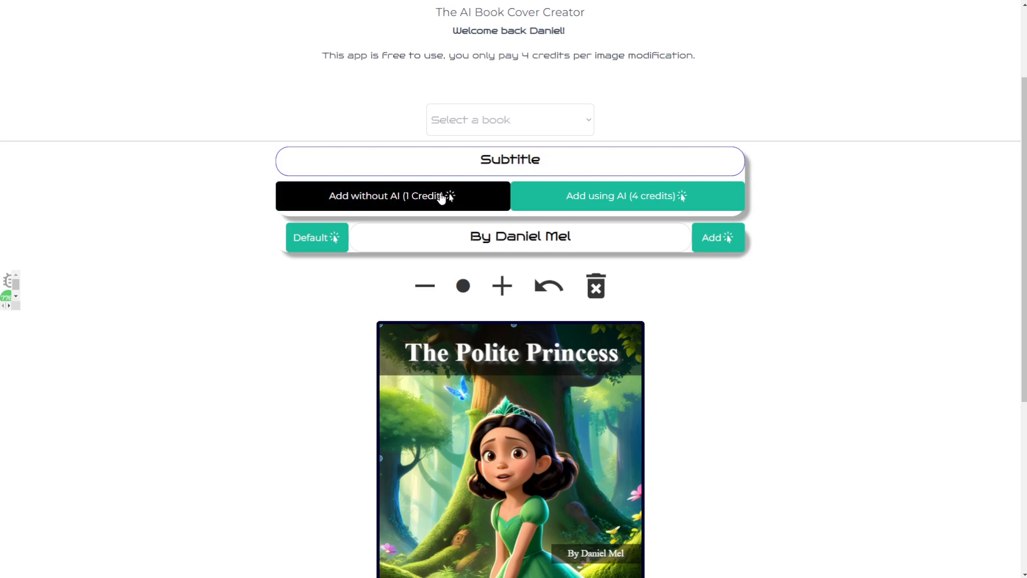
{"action": "left_click", "coordinate": [442, 198]}
- Shrink the subtitle, centre it beneath the title, and extend the dark rectangle downward behind both lines
{"action": "left_click_drag", "start_coordinate": [478, 357], "coordinate": [462, 388]}
{"action": "left_click_drag", "start_coordinate": [402, 373], "coordinate": [484, 372]}
{"action": "left_click", "coordinate": [396, 360]}
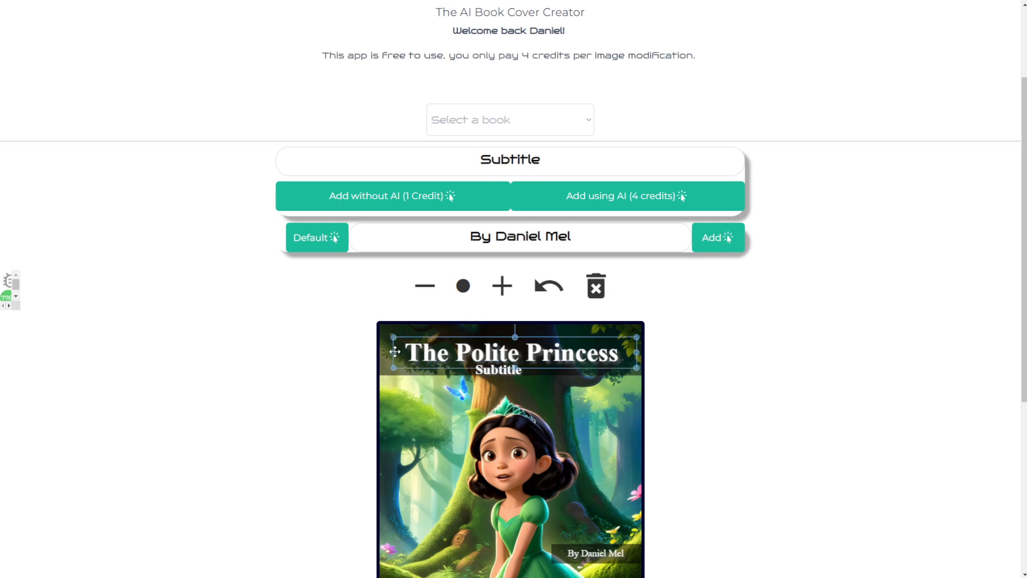
{"action": "left_click", "coordinate": [511, 362]}
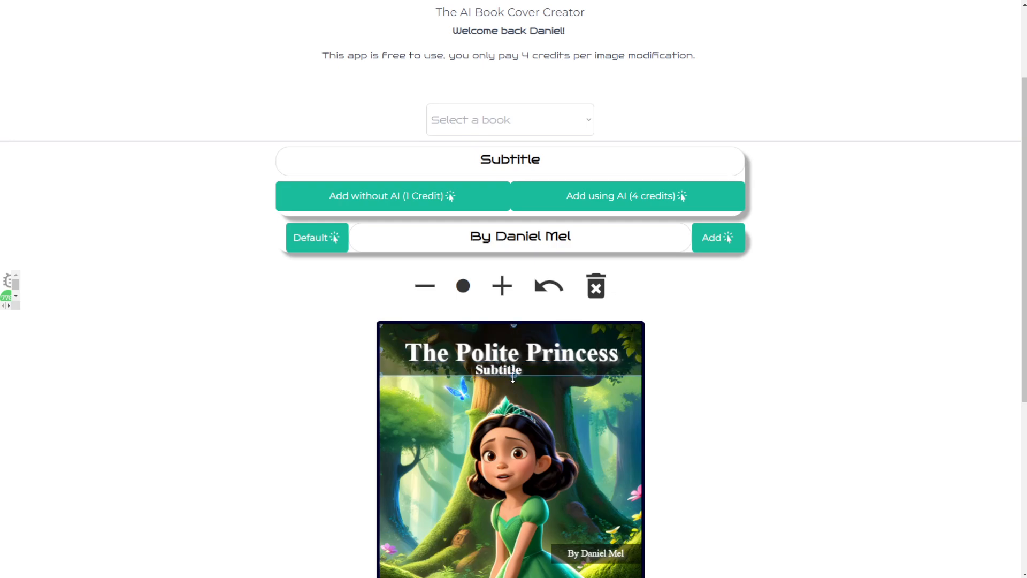
{"action": "mouse_move", "coordinate": [513, 377]}
{"action": "left_mouse_down"}
{"action": "mouse_move", "coordinate": [514, 395]}
{"action": "mouse_move", "coordinate": [512, 381]}
{"action": "left_mouse_up"}
{"action": "left_click", "coordinate": [620, 358]}
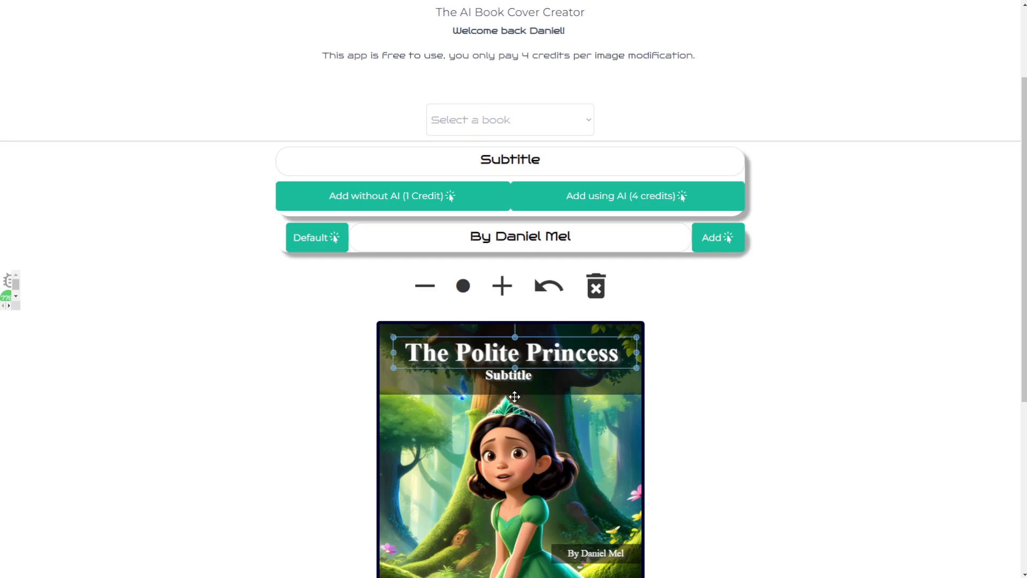
- Try the book Test, and switch to The Giraffe That Hated Being Tall to load its page illustrations
{"action": "scroll", "coordinate": [716, 404], "scroll_direction": "up", "scroll_amount": 3}
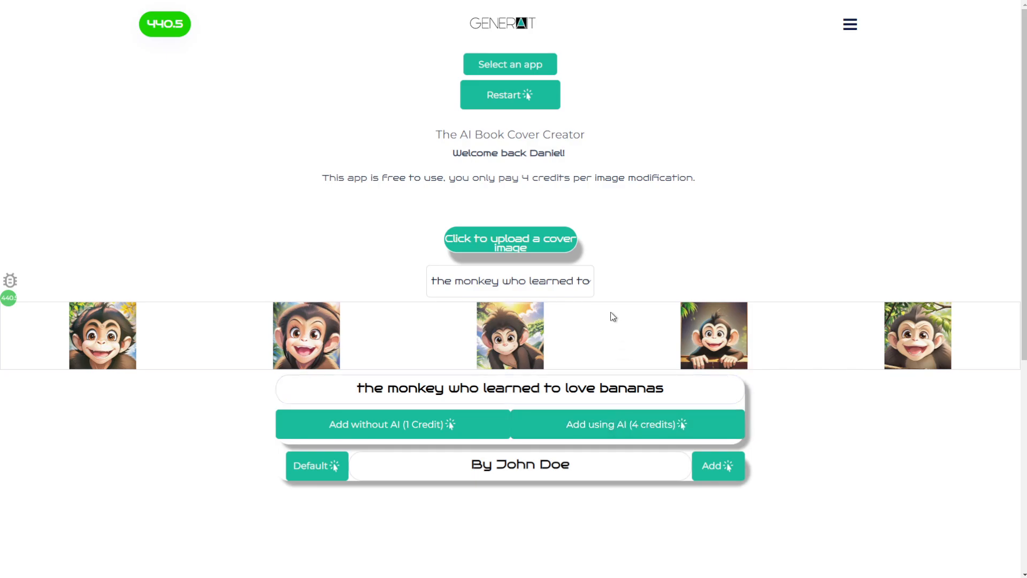
{"action": "left_click", "coordinate": [551, 284]}
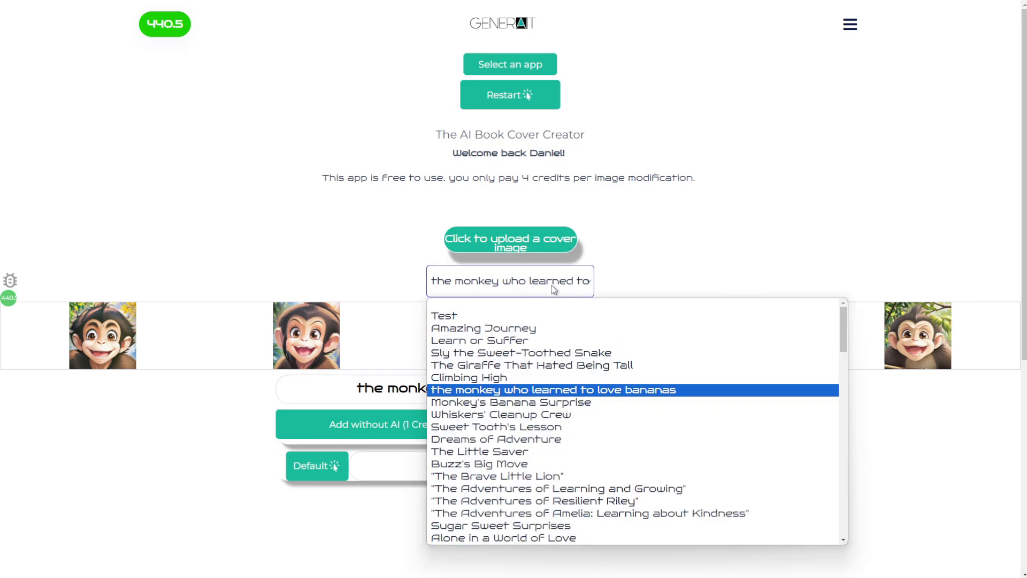
{"action": "left_click", "coordinate": [538, 315]}
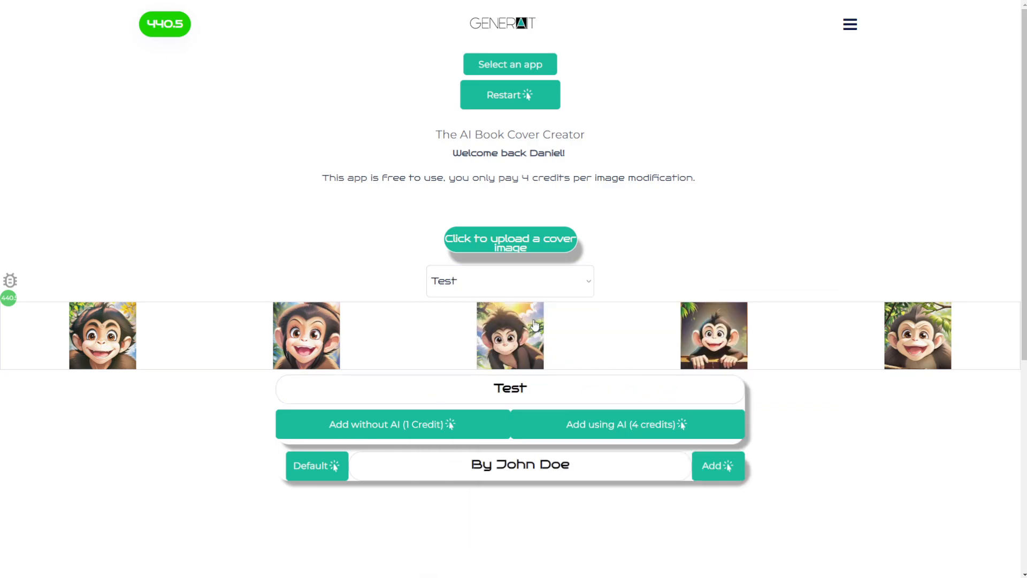
{"action": "left_click", "coordinate": [500, 294]}
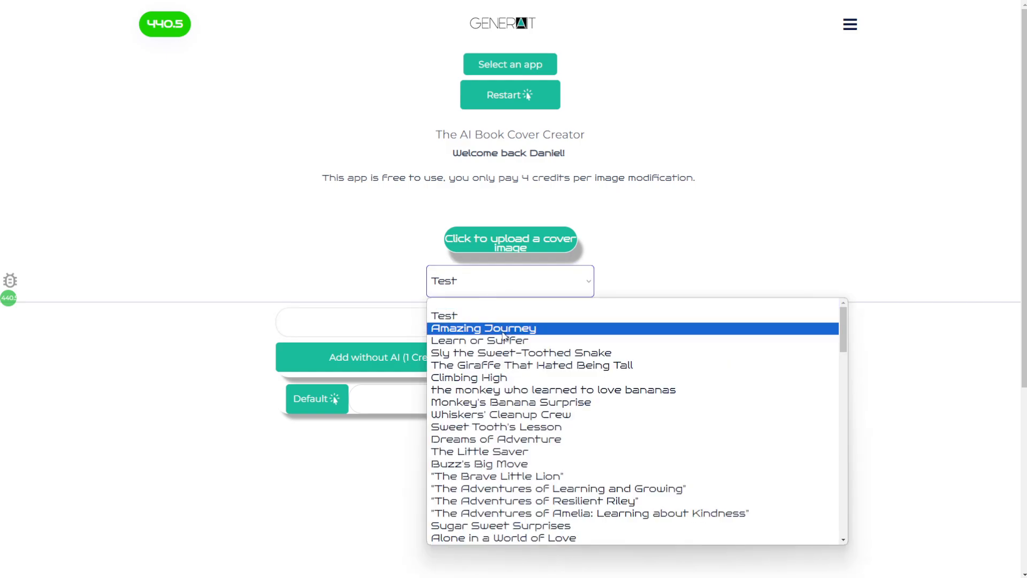
{"action": "left_click", "coordinate": [512, 370]}
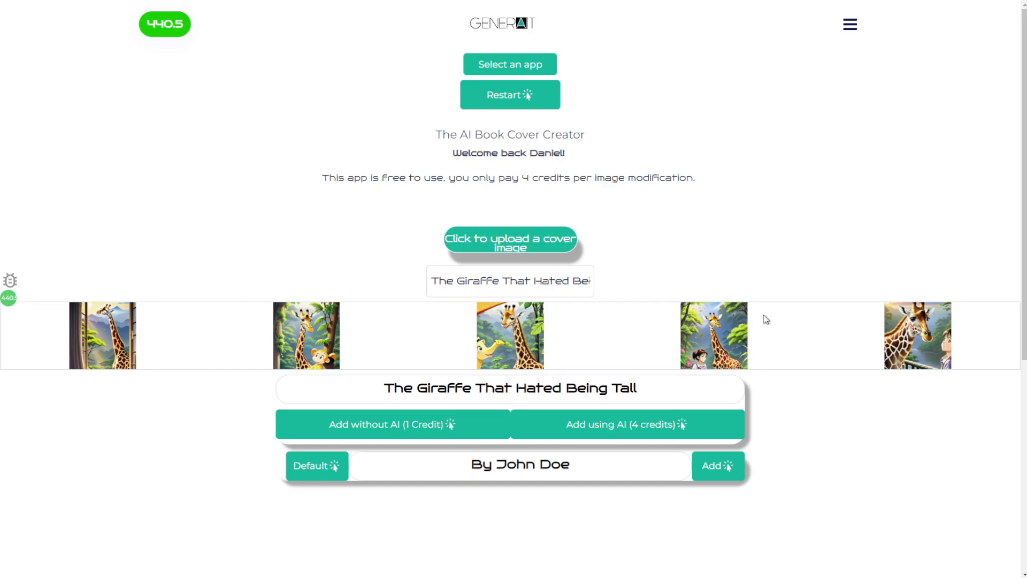
- Select the book Climbing High and use its second page illustration, the caterpillar on the cliff, as the cover background
{"action": "scroll", "coordinate": [535, 353], "scroll_direction": "down", "scroll_amount": 3}
{"action": "left_click", "coordinate": [496, 144]}
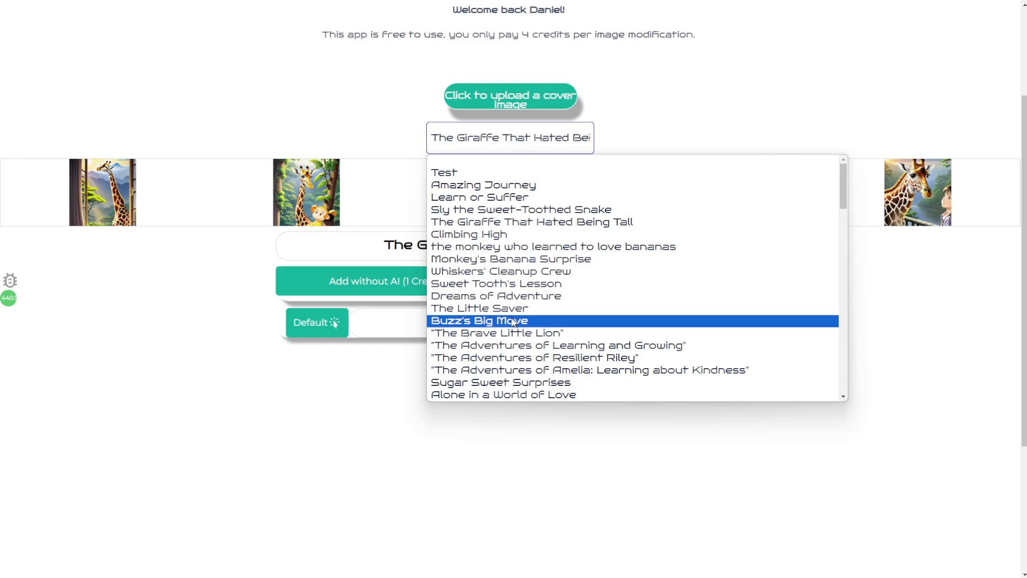
{"action": "left_click", "coordinate": [493, 236]}
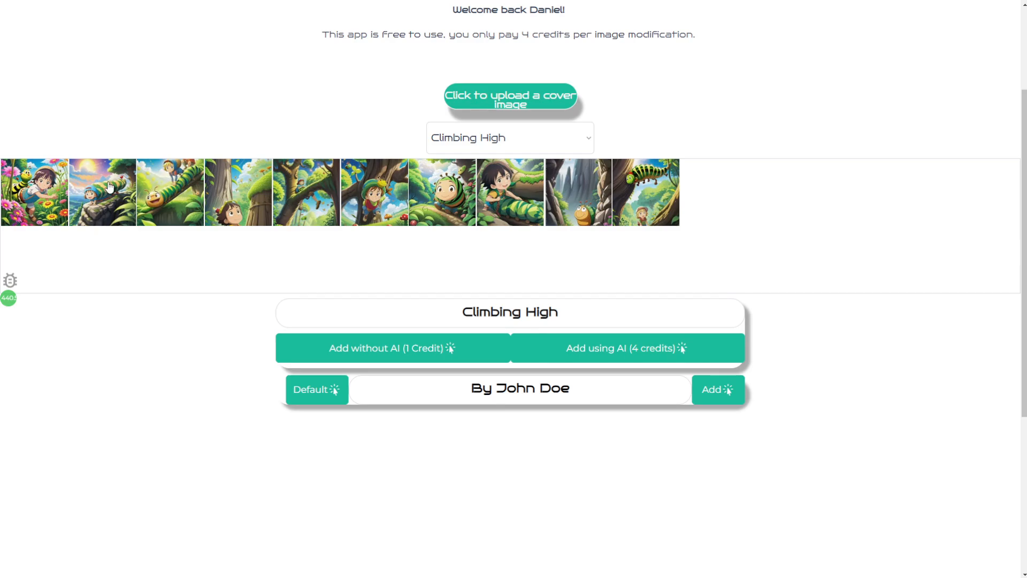
{"action": "left_click", "coordinate": [109, 188]}
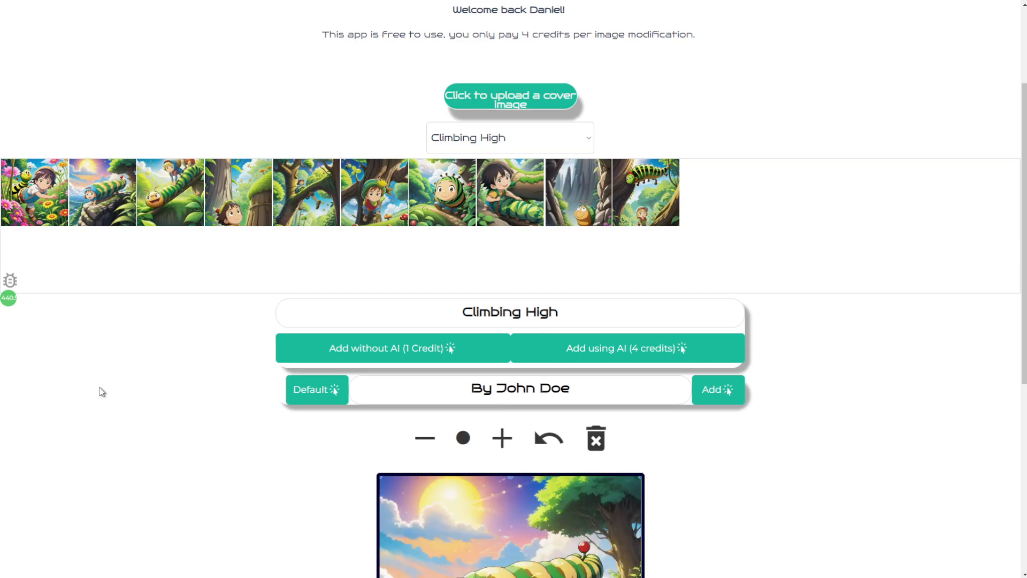
- Add the title Climbing High to the cover without AI
{"action": "scroll", "coordinate": [105, 332], "scroll_direction": "down", "scroll_amount": 4}
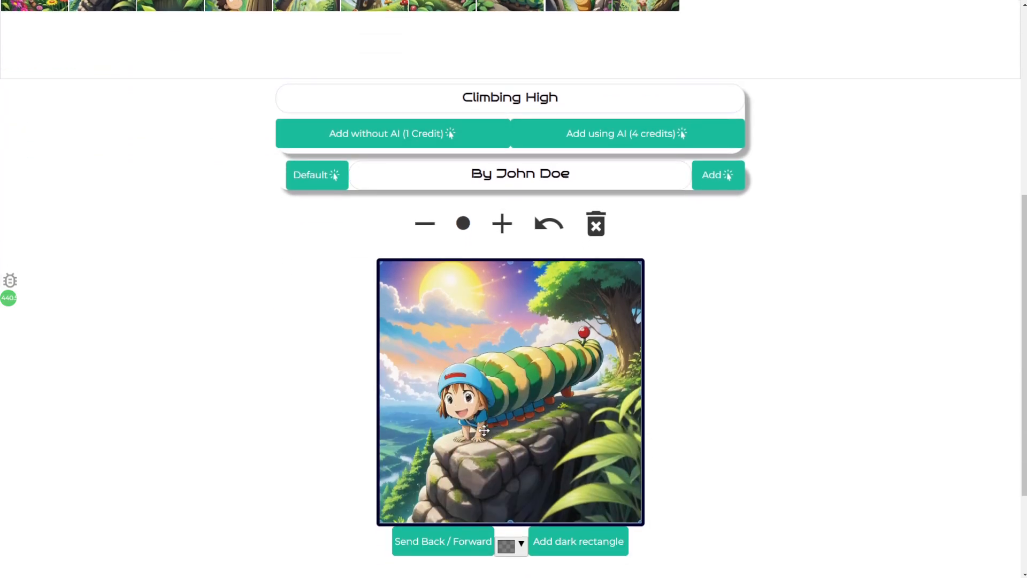
{"action": "scroll", "coordinate": [246, 353], "scroll_direction": "up", "scroll_amount": 3}
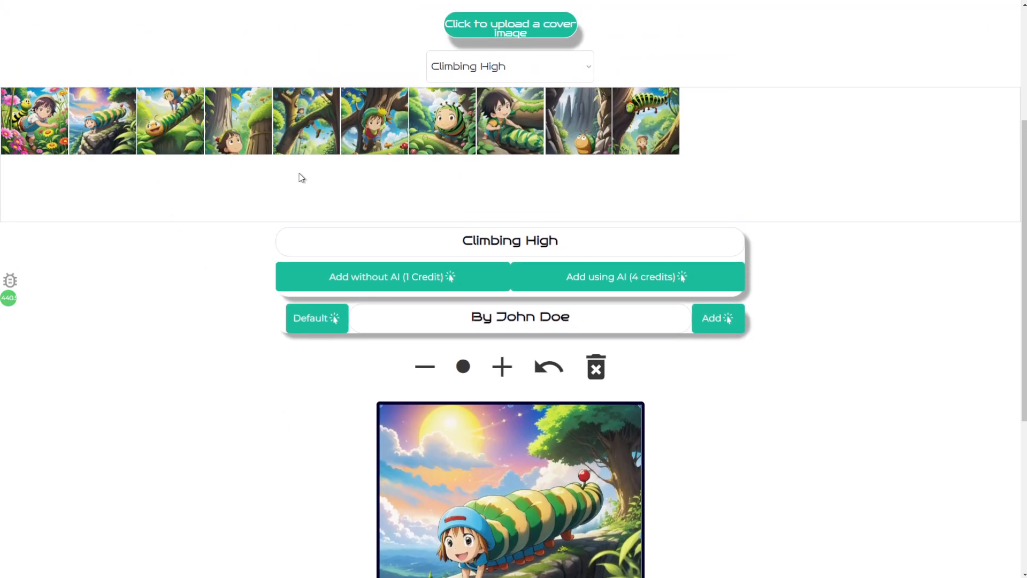
{"action": "scroll", "coordinate": [748, 180], "scroll_direction": "down", "scroll_amount": 5}
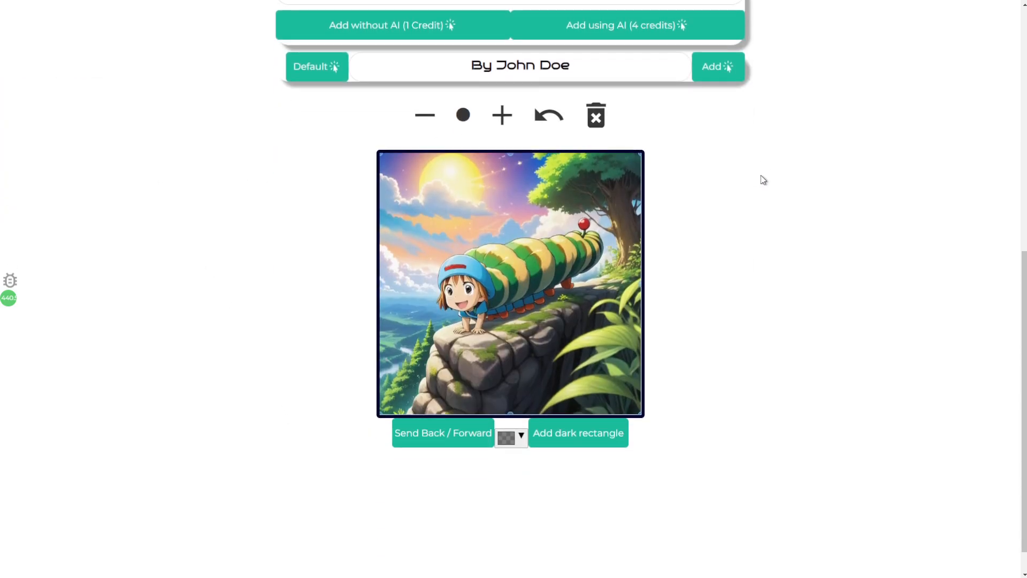
{"action": "scroll", "coordinate": [720, 266], "scroll_direction": "up", "scroll_amount": 3}
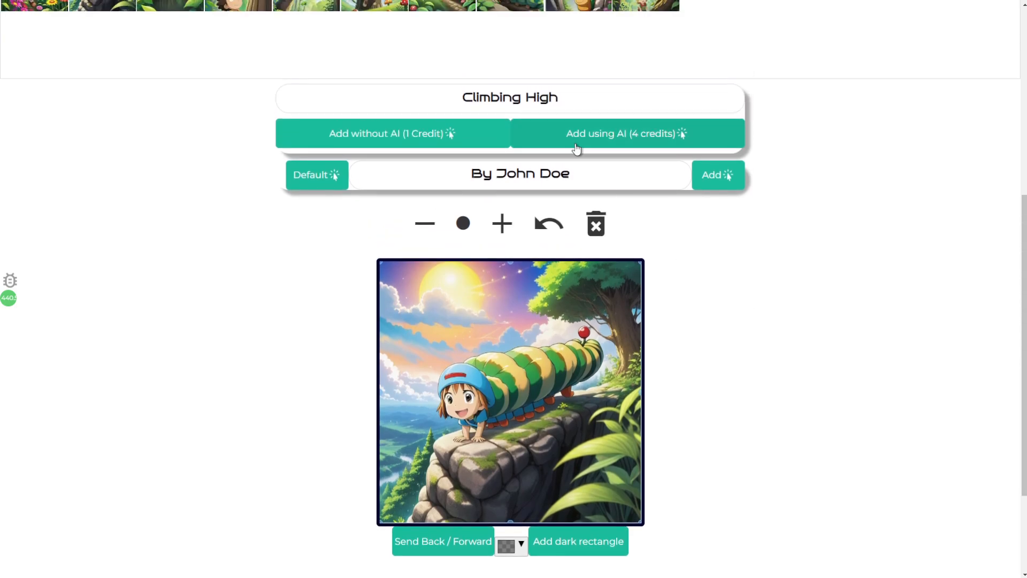
{"action": "left_click", "coordinate": [442, 141]}
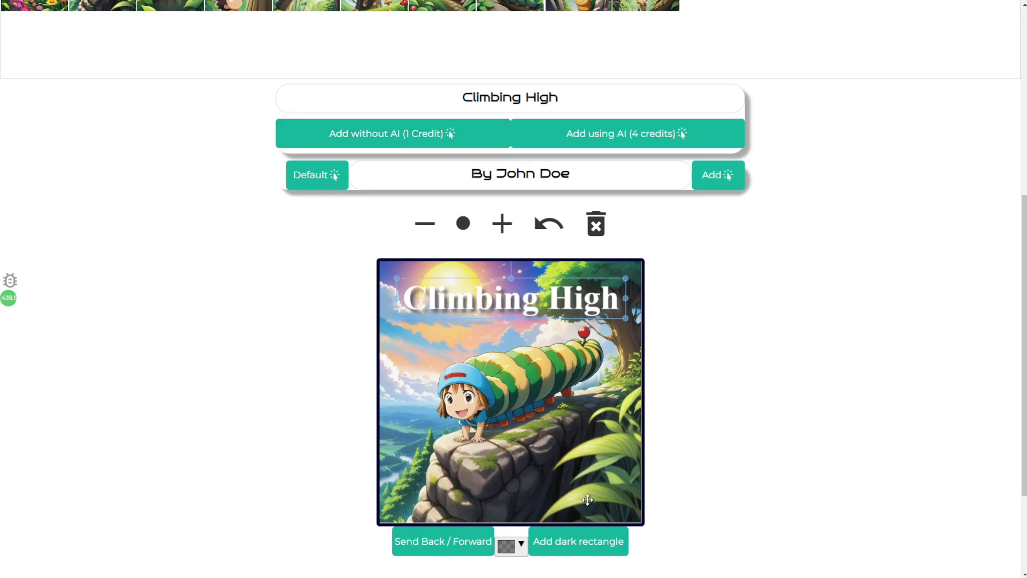
- Add a dark rectangle across the cover's upper edge, extend it down past the title, and send it behind the text
{"action": "left_click", "coordinate": [587, 543]}
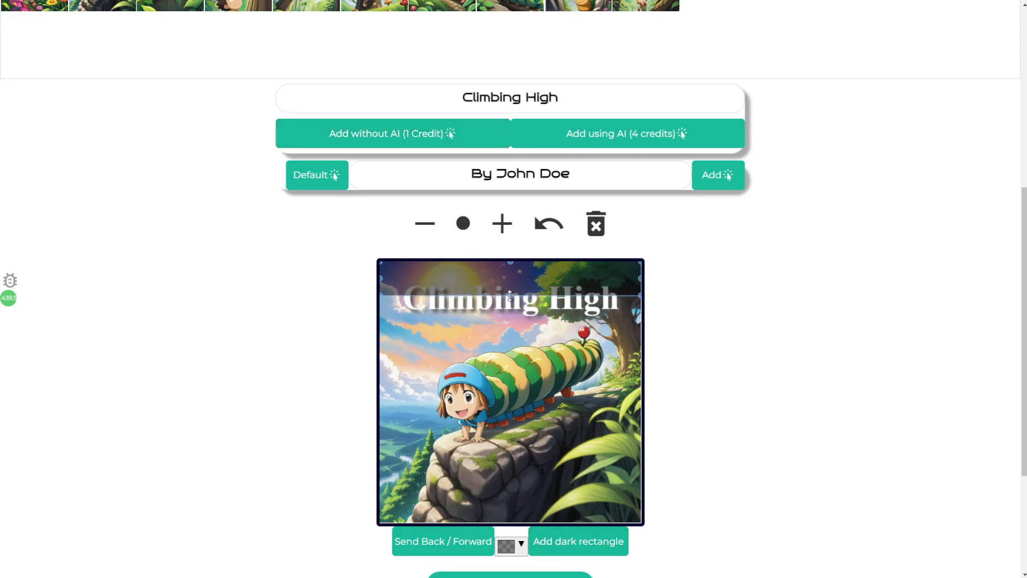
{"action": "left_click_drag", "start_coordinate": [509, 295], "coordinate": [517, 328]}
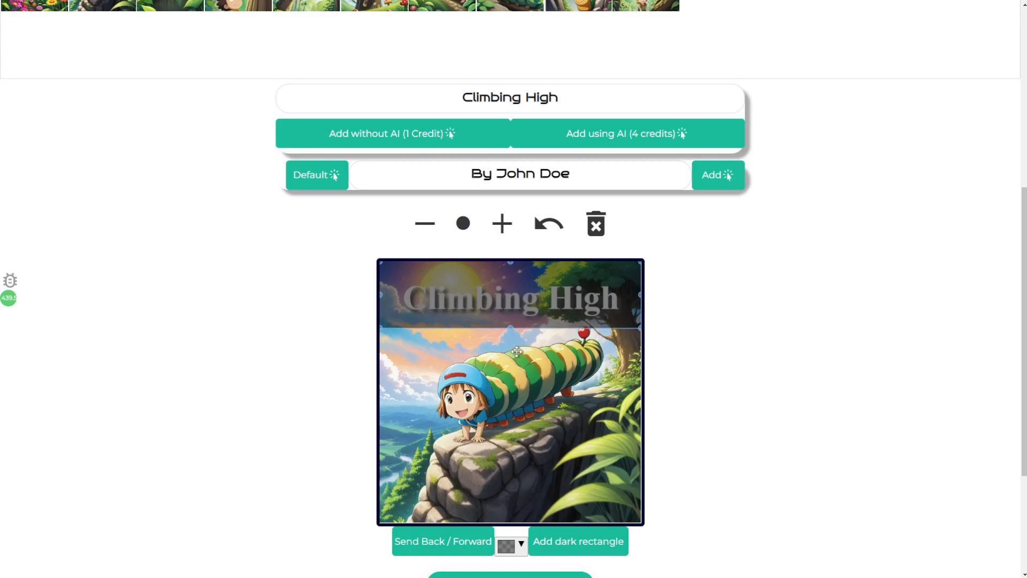
{"action": "left_click", "coordinate": [505, 547]}
{"action": "left_click", "coordinate": [449, 543]}
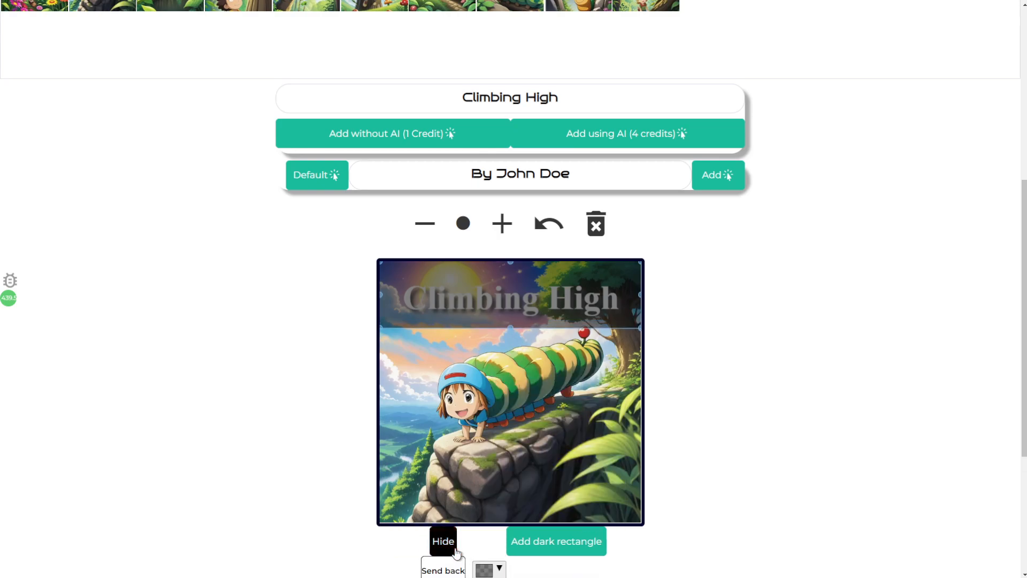
{"action": "left_click", "coordinate": [454, 567]}
{"action": "left_click", "coordinate": [474, 309]}
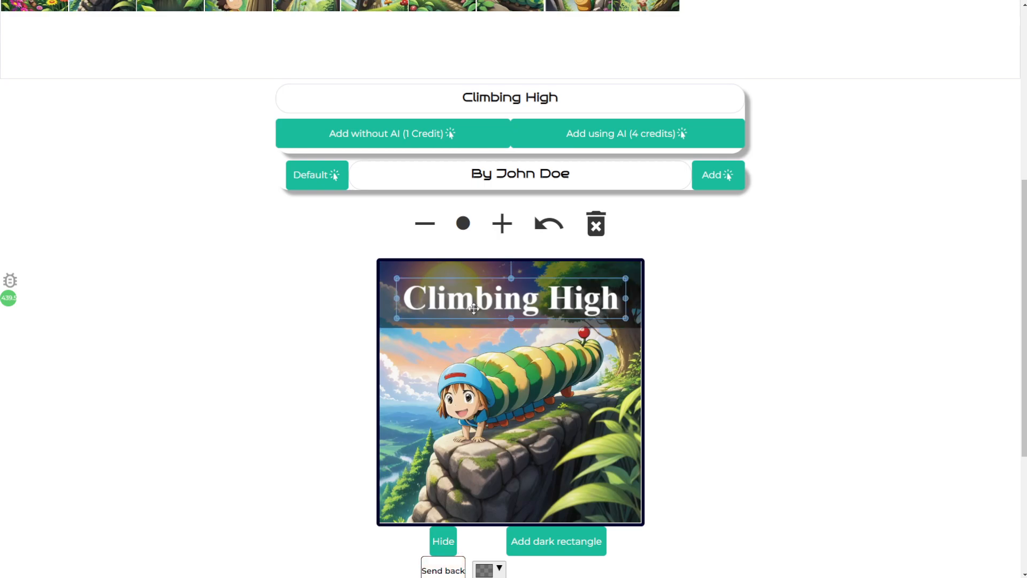
- Add the author line to the cover and position it over the rocks below the caterpillar
{"action": "scroll", "coordinate": [746, 307], "scroll_direction": "down", "scroll_amount": 3}
{"action": "scroll", "coordinate": [717, 326], "scroll_direction": "up", "scroll_amount": 3}
{"action": "scroll", "coordinate": [722, 332], "scroll_direction": "down", "scroll_amount": 2}
{"action": "scroll", "coordinate": [707, 321], "scroll_direction": "up", "scroll_amount": 2}
{"action": "left_click", "coordinate": [727, 177]}
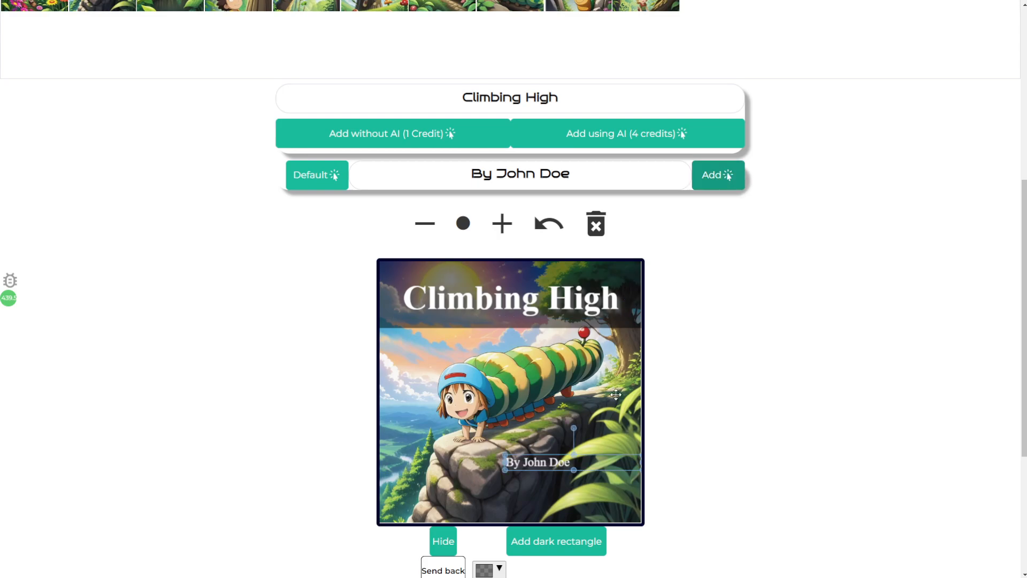
{"action": "mouse_move", "coordinate": [554, 463]}
{"action": "left_mouse_down"}
{"action": "mouse_move", "coordinate": [556, 495]}
{"action": "mouse_move", "coordinate": [535, 316]}
{"action": "mouse_move", "coordinate": [602, 474]}
{"action": "mouse_move", "coordinate": [580, 492]}
{"action": "mouse_move", "coordinate": [536, 451]}
{"action": "mouse_move", "coordinate": [559, 357]}
{"action": "mouse_move", "coordinate": [524, 317]}
{"action": "mouse_move", "coordinate": [543, 360]}
{"action": "mouse_move", "coordinate": [557, 470]}
{"action": "mouse_move", "coordinate": [547, 470]}
{"action": "left_mouse_up"}
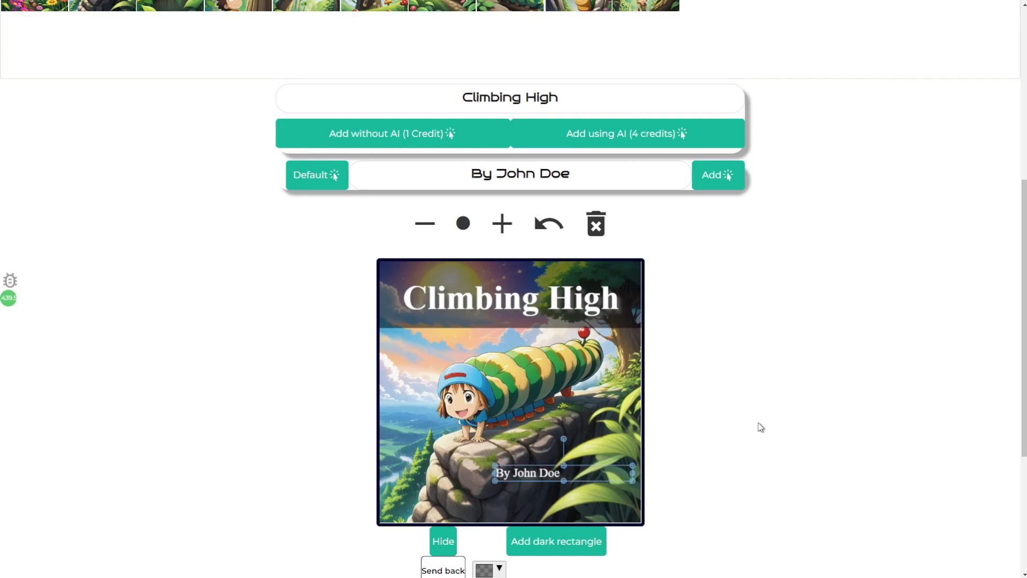
- Nudge the plain title slightly upward within the dark rectangle
{"action": "scroll", "coordinate": [793, 406], "scroll_direction": "down", "scroll_amount": 1}
{"action": "mouse_move", "coordinate": [629, 252]}
{"action": "left_mouse_down"}
{"action": "mouse_move", "coordinate": [620, 279]}
{"action": "mouse_move", "coordinate": [633, 243]}
{"action": "mouse_move", "coordinate": [621, 235]}
{"action": "left_mouse_up"}
{"action": "left_click", "coordinate": [618, 260]}
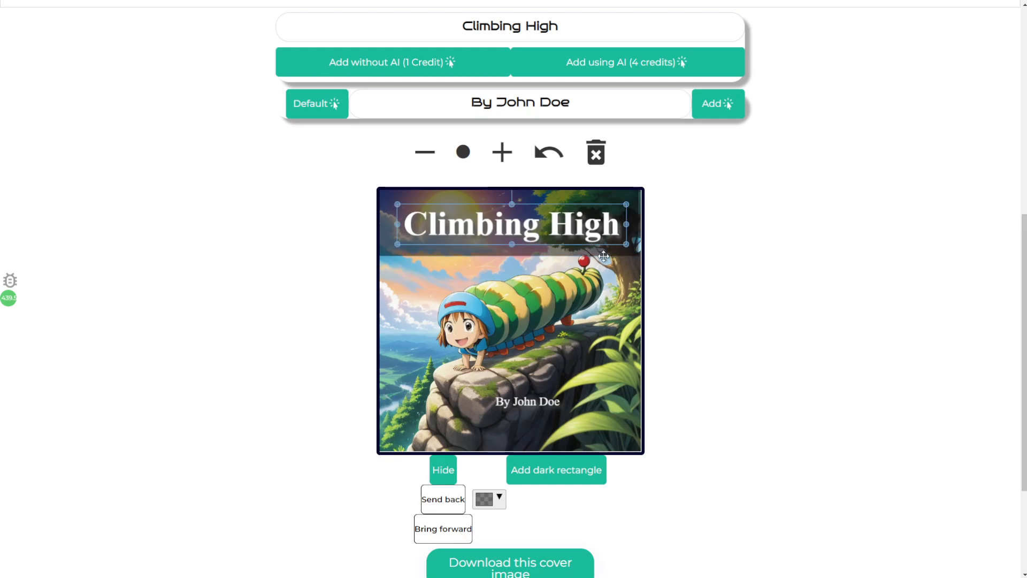
{"action": "left_click", "coordinate": [601, 252]}
{"action": "left_click", "coordinate": [577, 296]}
- Replace the plain title and dark rectangle with an AI-generated title, and shift the author line slightly right and down
{"action": "scroll", "coordinate": [688, 292], "scroll_direction": "down", "scroll_amount": 1}
{"action": "scroll", "coordinate": [680, 292], "scroll_direction": "down", "scroll_amount": 2}
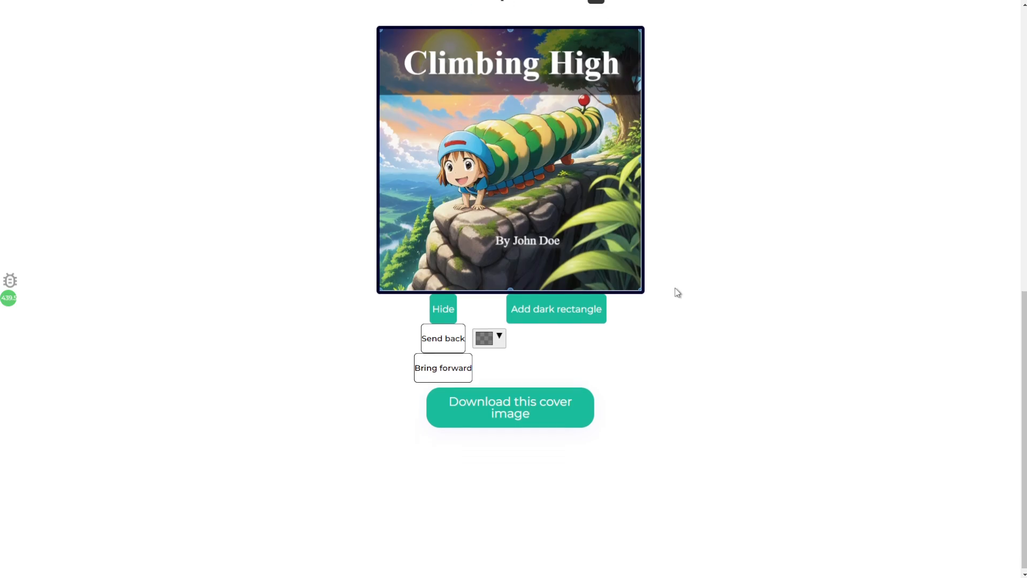
{"action": "scroll", "coordinate": [677, 292], "scroll_direction": "up", "scroll_amount": 9}
{"action": "scroll", "coordinate": [615, 404], "scroll_direction": "down", "scroll_amount": 3}
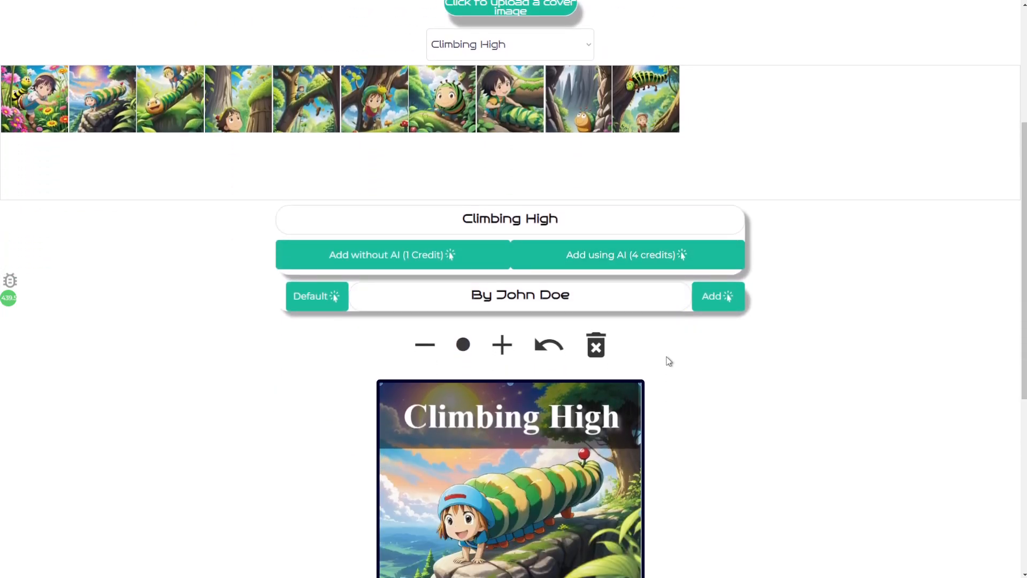
{"action": "scroll", "coordinate": [667, 360], "scroll_direction": "down", "scroll_amount": 1}
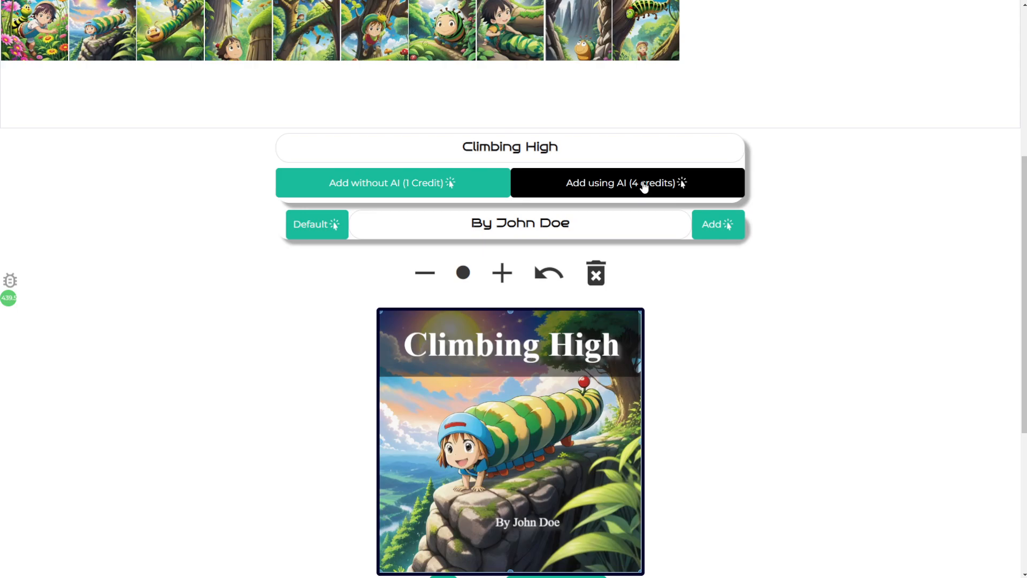
{"action": "left_click", "coordinate": [643, 185]}
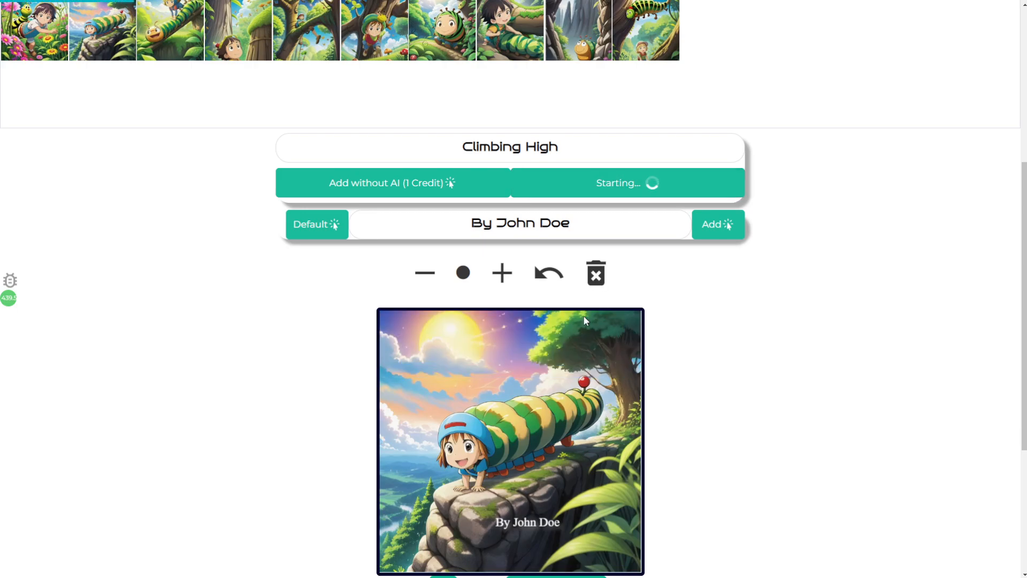
{"action": "mouse_move", "coordinate": [533, 524]}
{"action": "left_mouse_down"}
{"action": "mouse_move", "coordinate": [572, 541]}
{"action": "mouse_move", "coordinate": [522, 526]}
{"action": "mouse_move", "coordinate": [544, 530]}
{"action": "left_mouse_up"}
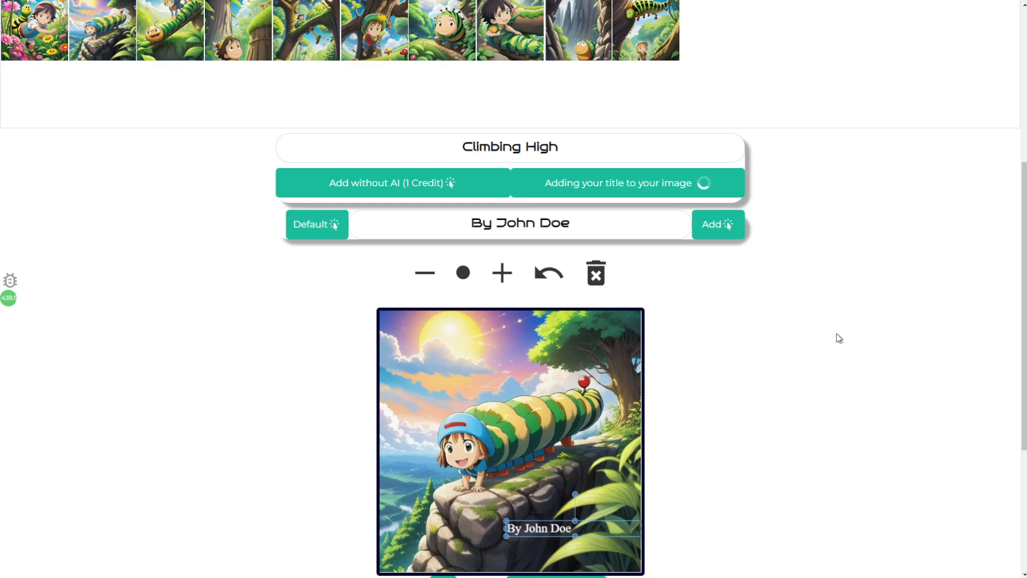
- Shrink the AI-generated title and place it in the sky above the caterpillar's head
{"action": "scroll", "coordinate": [837, 337], "scroll_direction": "up", "scroll_amount": 5}
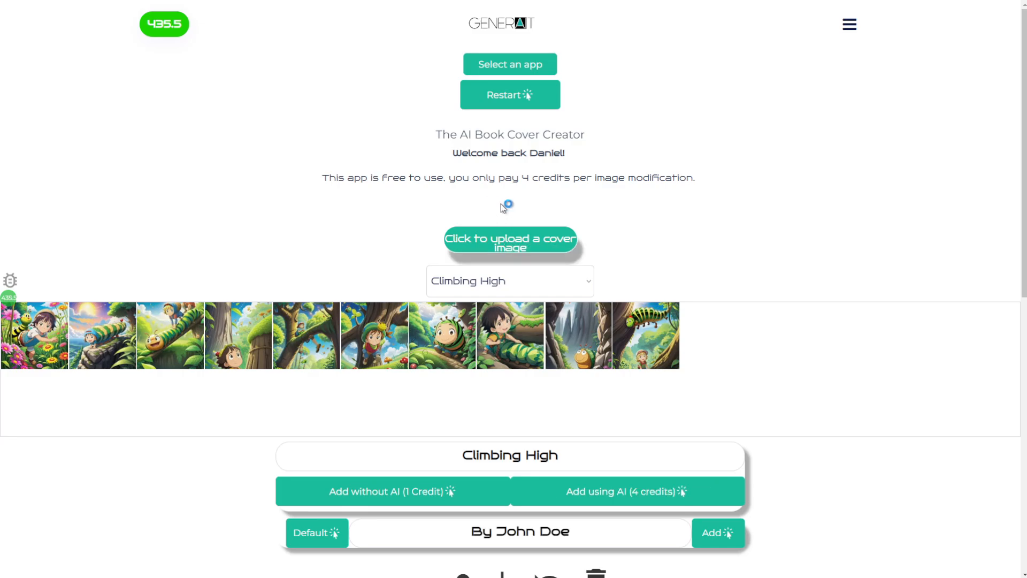
{"action": "scroll", "coordinate": [690, 274], "scroll_direction": "down", "scroll_amount": 3}
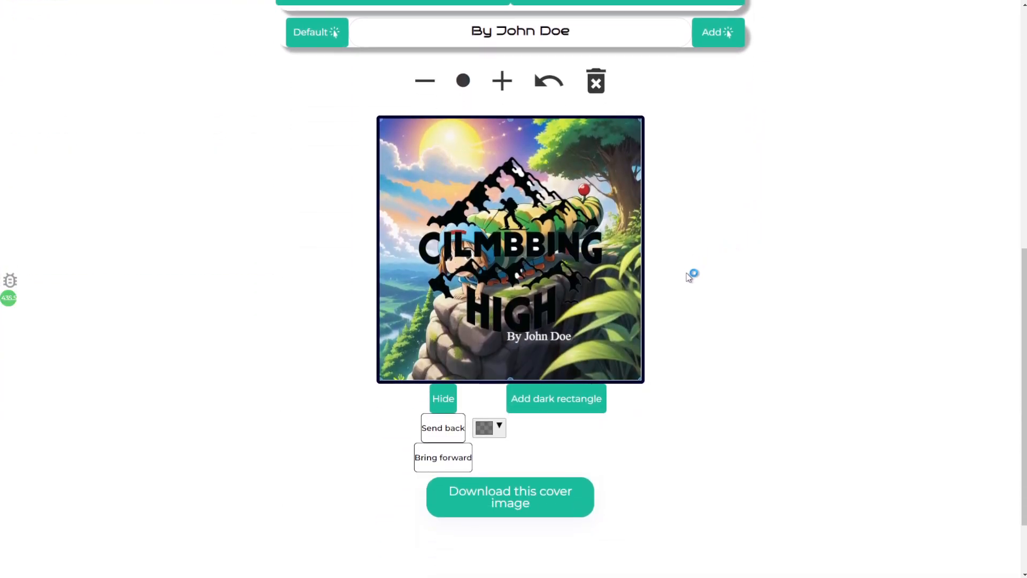
{"action": "left_click_drag", "start_coordinate": [550, 241], "coordinate": [504, 270]}
{"action": "left_click_drag", "start_coordinate": [392, 152], "coordinate": [545, 269]}
{"action": "left_click_drag", "start_coordinate": [574, 339], "coordinate": [452, 156]}
{"action": "left_click", "coordinate": [557, 202]}
{"action": "left_click", "coordinate": [482, 164]}
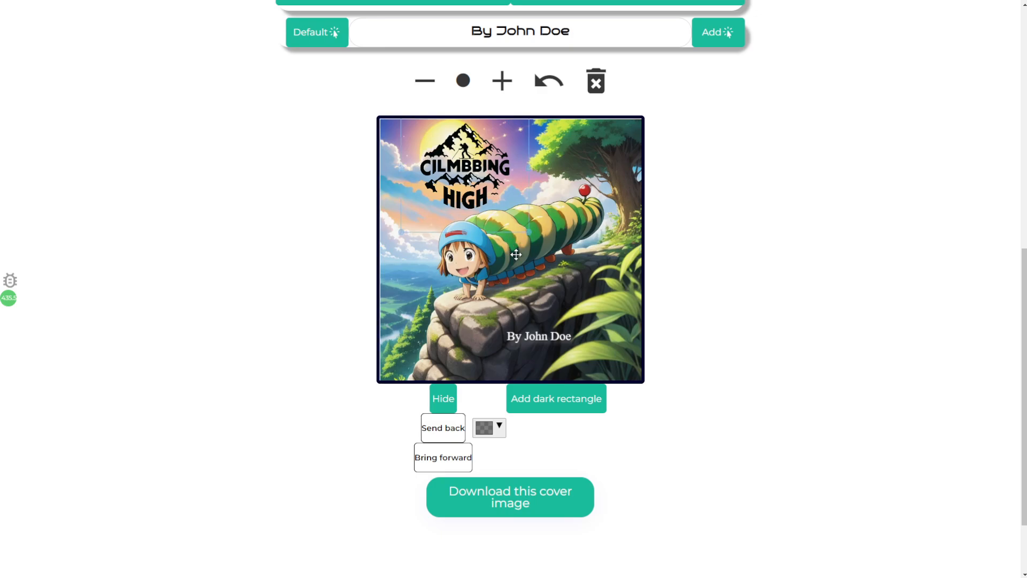
{"action": "left_click_drag", "start_coordinate": [528, 230], "coordinate": [532, 234]}
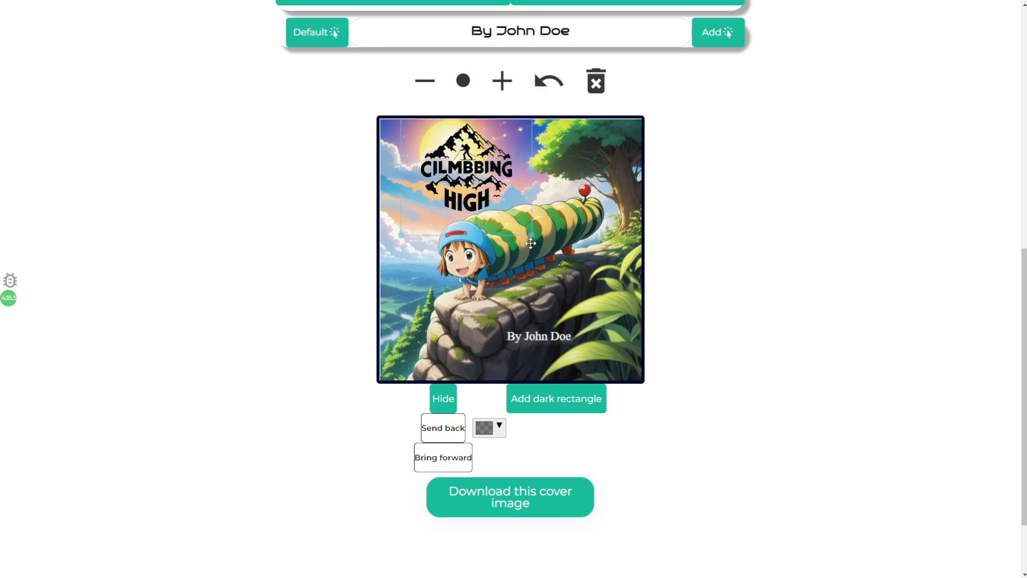
- Add a rectangle extending down behind the title area and set its colour to rgba(255, 255, 255, 0.5)
{"action": "left_click", "coordinate": [596, 413]}
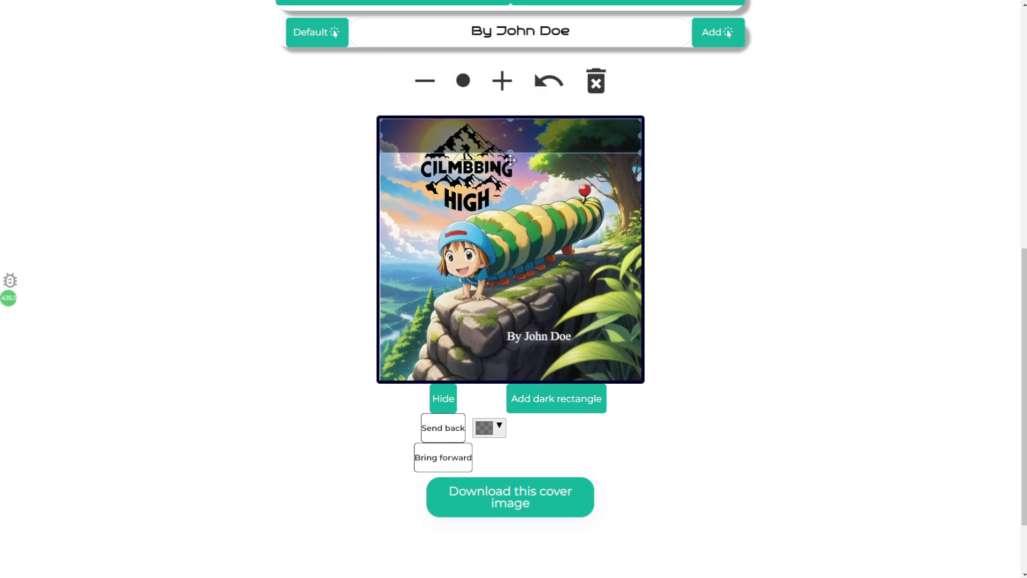
{"action": "left_click_drag", "start_coordinate": [510, 154], "coordinate": [499, 219]}
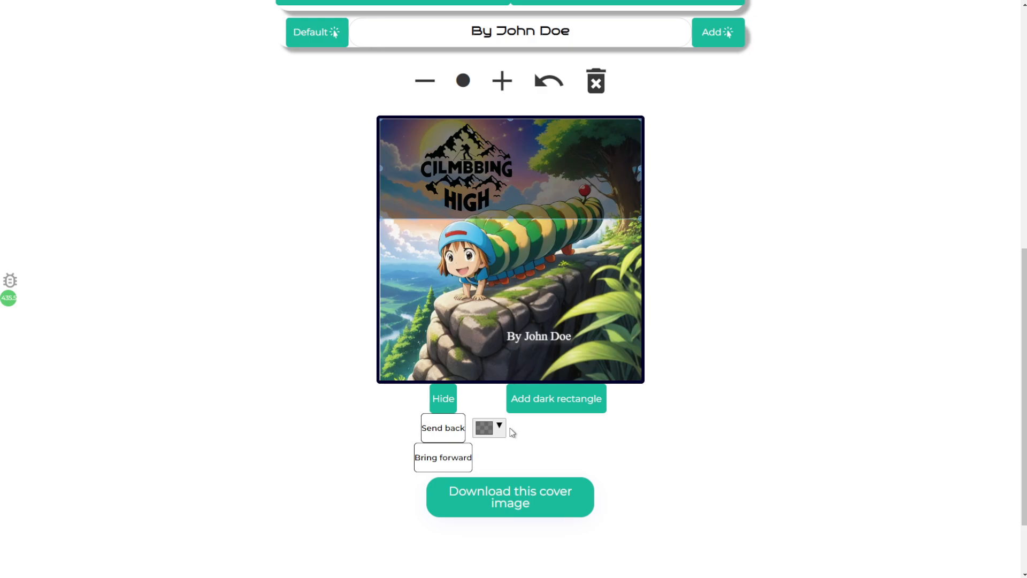
{"action": "left_click", "coordinate": [495, 427]}
{"action": "left_click_drag", "start_coordinate": [488, 267], "coordinate": [467, 238]}
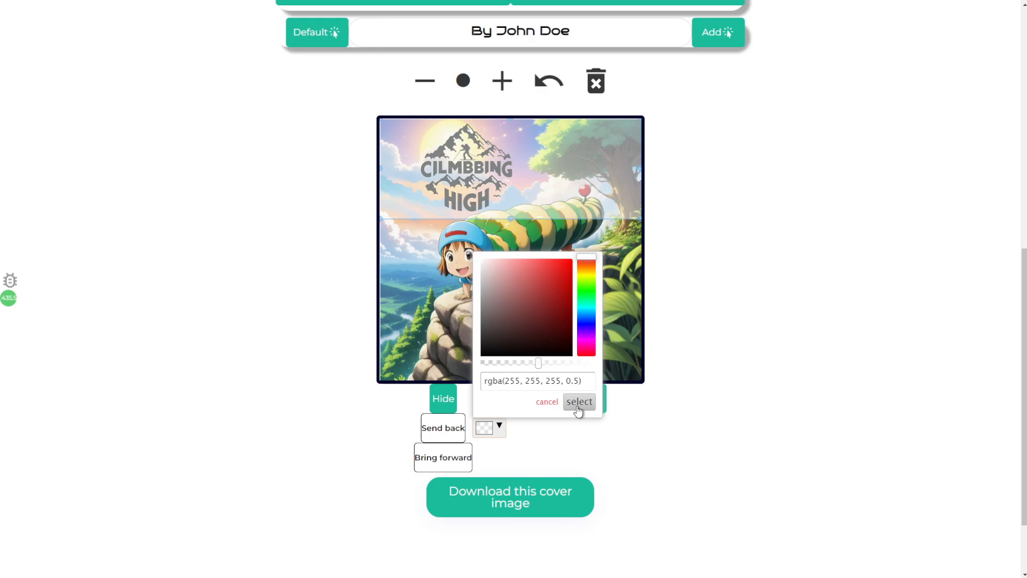
{"action": "left_click", "coordinate": [578, 402]}
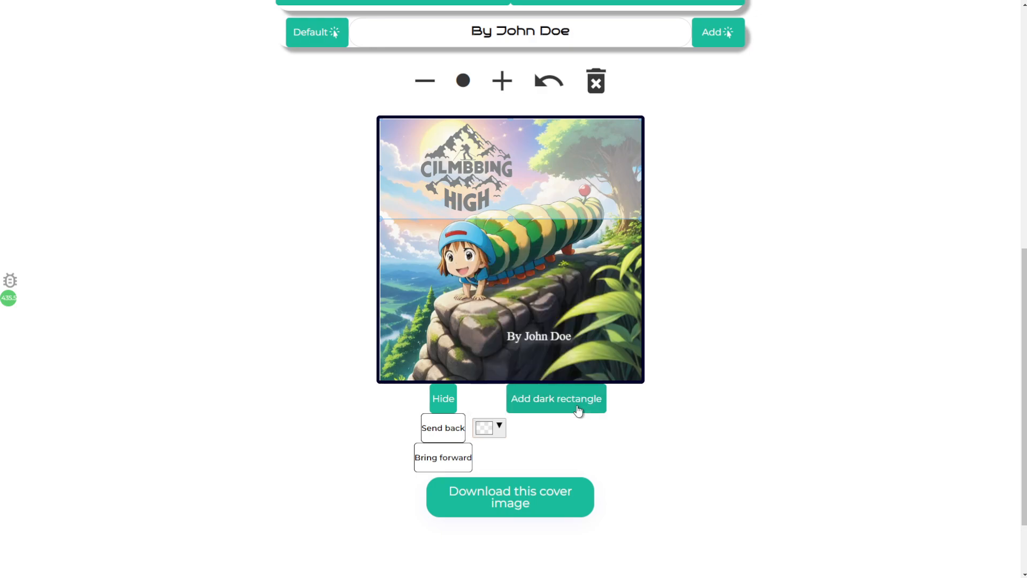
- Send the white rectangle behind the title and move the title to the cover's horizontal centre
{"action": "left_click", "coordinate": [444, 431]}
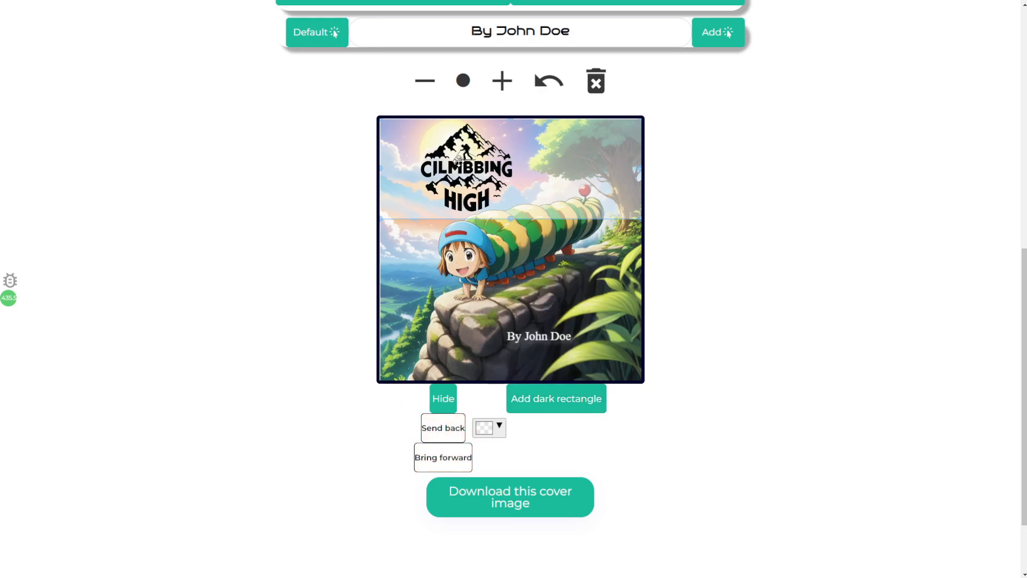
{"action": "left_click_drag", "start_coordinate": [459, 159], "coordinate": [506, 157]}
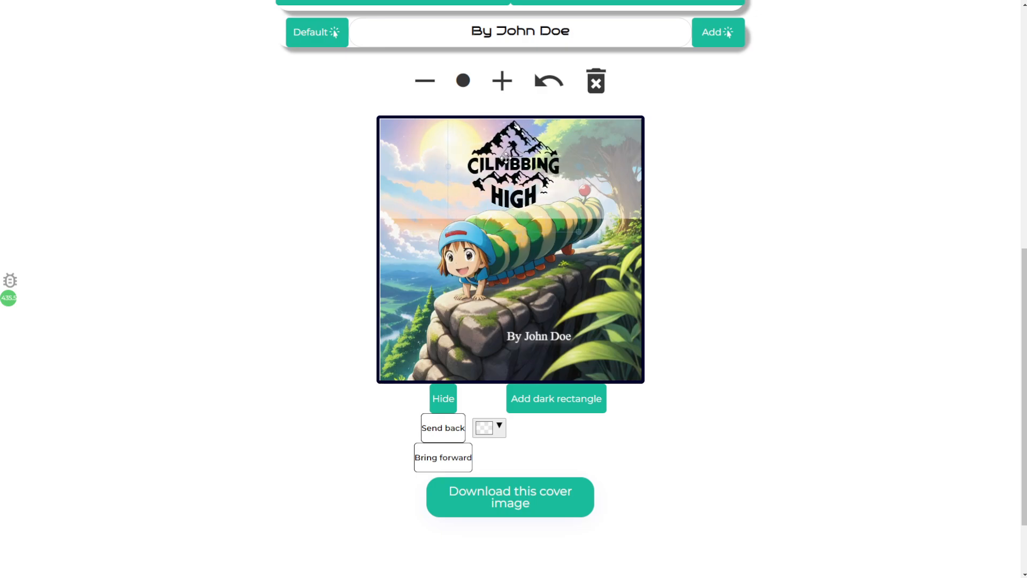
- Enlarge the background illustration and reposition it so the caterpillar sits below the title
{"action": "left_click", "coordinate": [390, 263]}
{"action": "left_click_drag", "start_coordinate": [572, 287], "coordinate": [582, 270]}
{"action": "left_click_drag", "start_coordinate": [391, 362], "coordinate": [337, 416]}
{"action": "left_click_drag", "start_coordinate": [437, 306], "coordinate": [429, 317]}
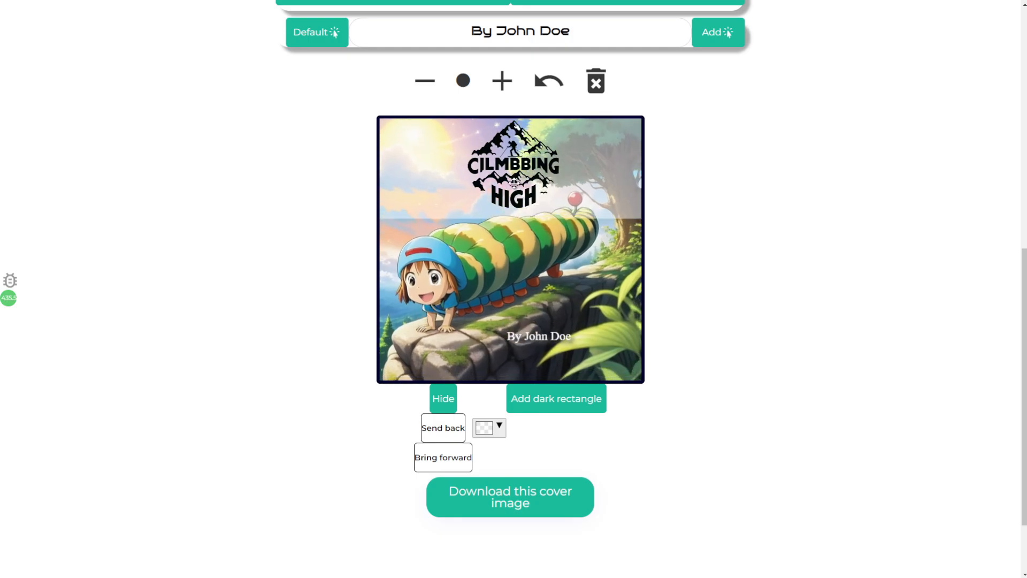
{"action": "left_click_drag", "start_coordinate": [510, 171], "coordinate": [514, 171]}
- Generate a new Climbing High title using AI and delete the existing mountain-style title
{"action": "scroll", "coordinate": [765, 161], "scroll_direction": "up", "scroll_amount": 2}
{"action": "left_click", "coordinate": [662, 134]}
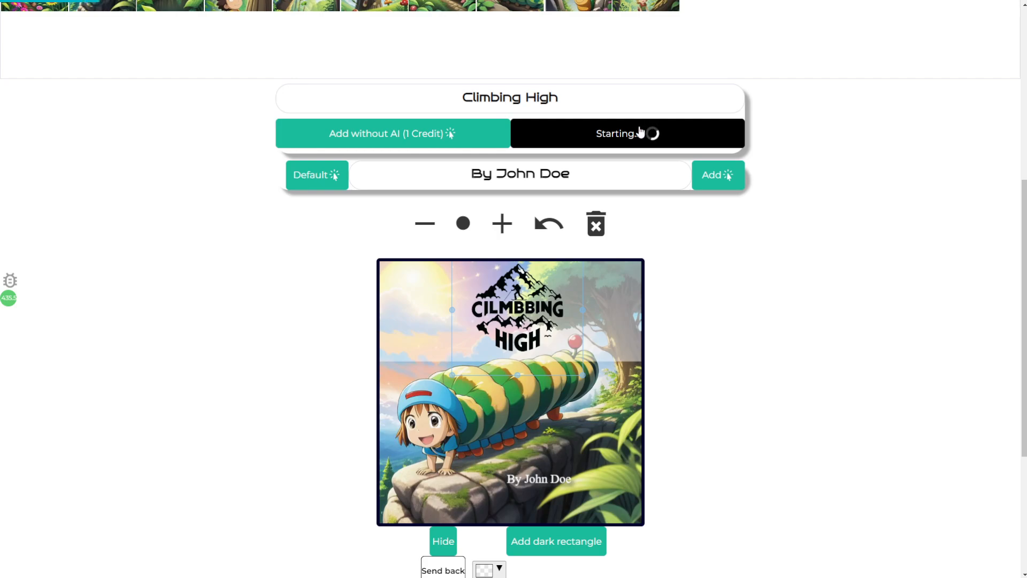
{"action": "left_click", "coordinate": [606, 225]}
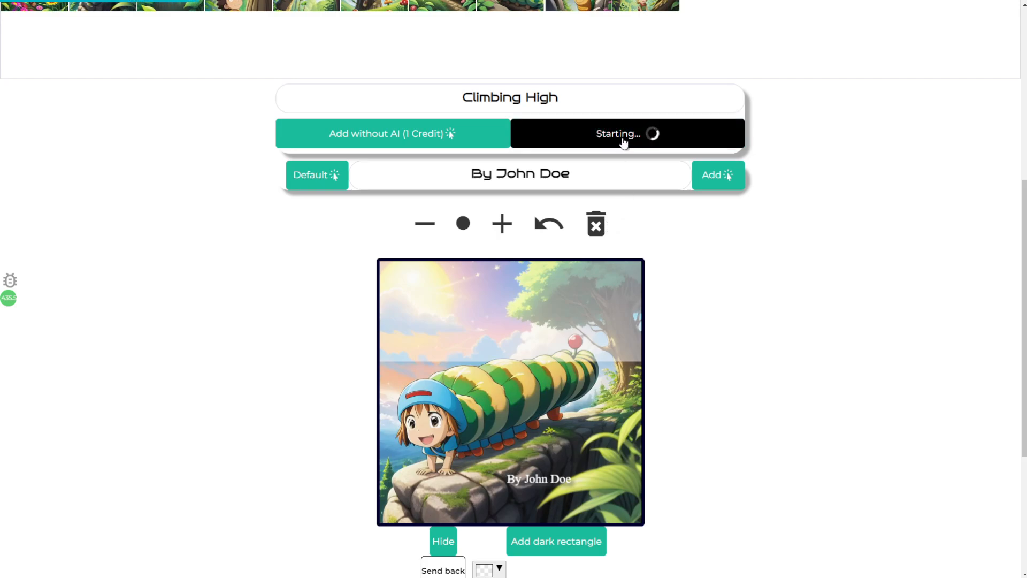
- Look through the available apps in the Book category
{"action": "scroll", "coordinate": [757, 405], "scroll_direction": "up", "scroll_amount": 7}
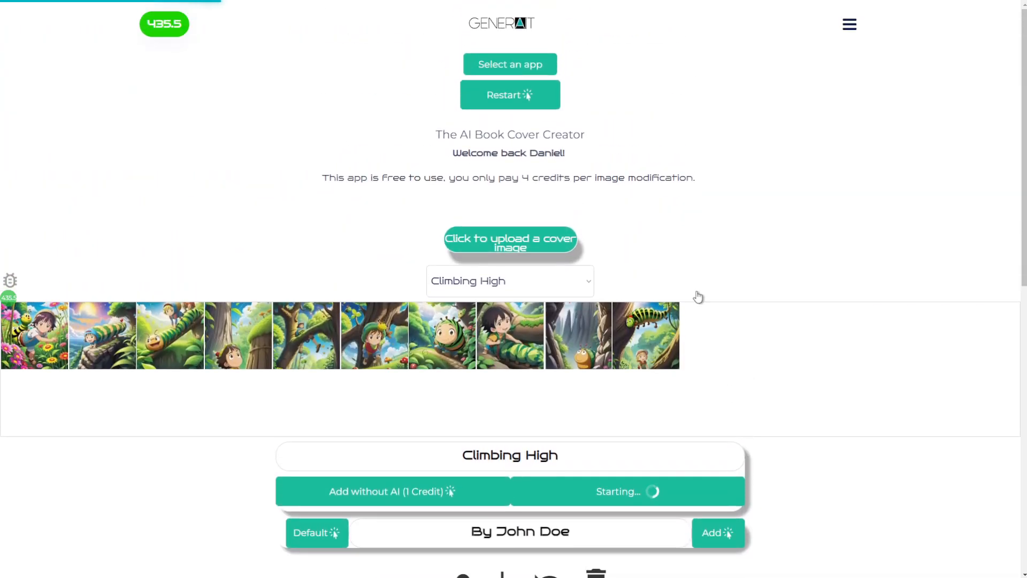
{"action": "left_click", "coordinate": [535, 71]}
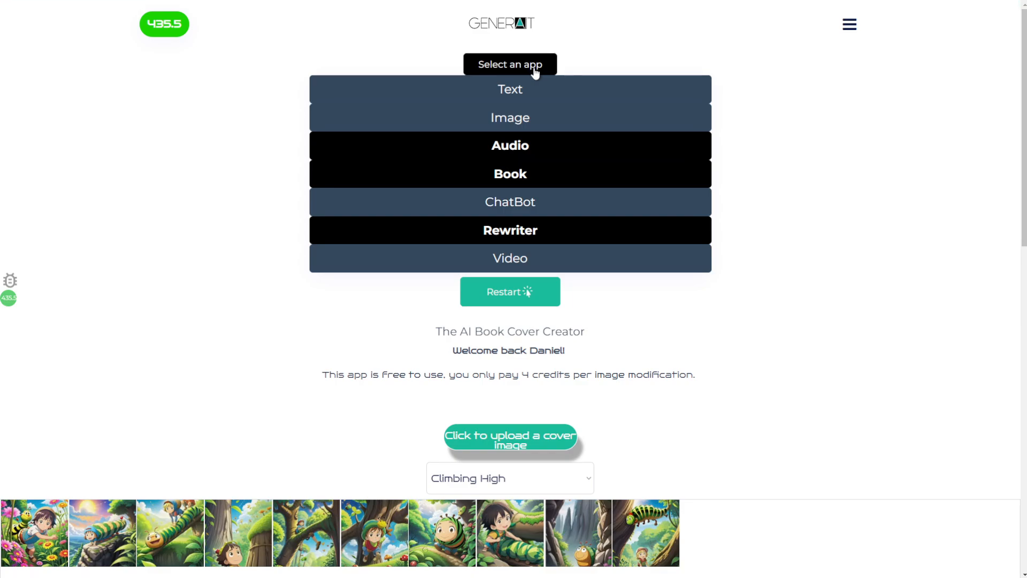
{"action": "left_click", "coordinate": [523, 174]}
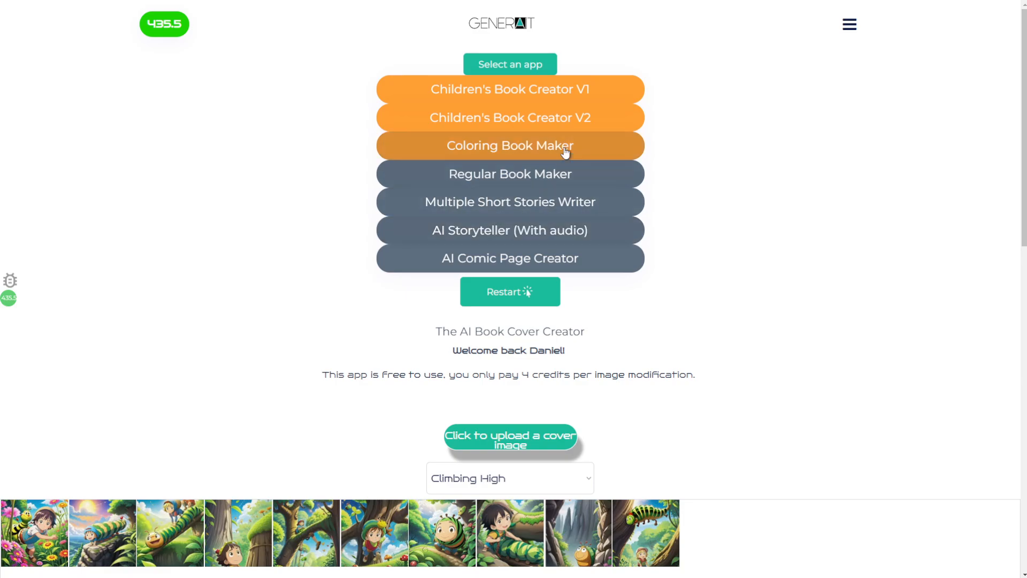
- Discard the second AI title and request another Climbing High title using AI
{"action": "scroll", "coordinate": [717, 249], "scroll_direction": "down", "scroll_amount": 12}
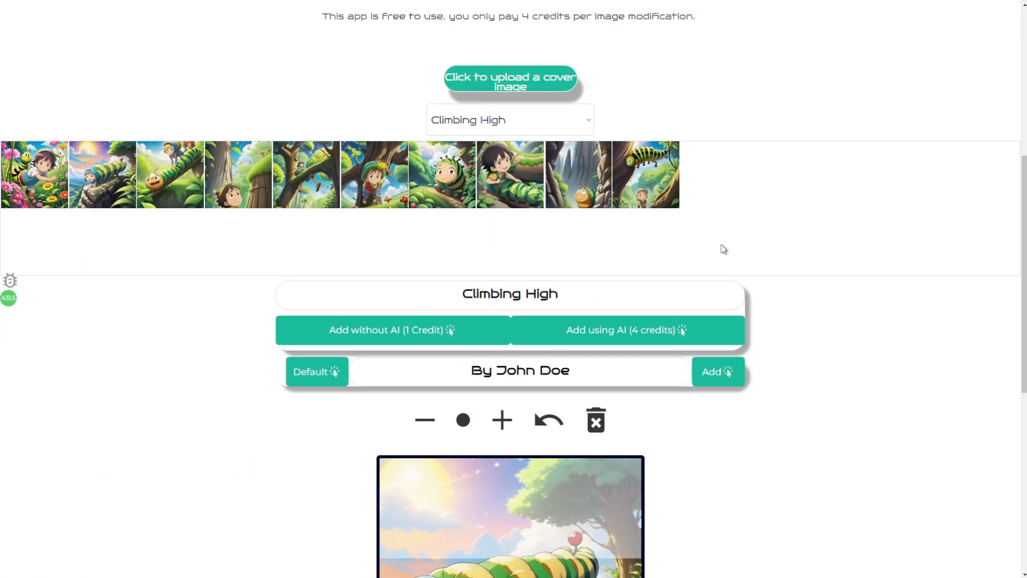
{"action": "left_click_drag", "start_coordinate": [529, 309], "coordinate": [510, 294]}
{"action": "left_click", "coordinate": [592, 136]}
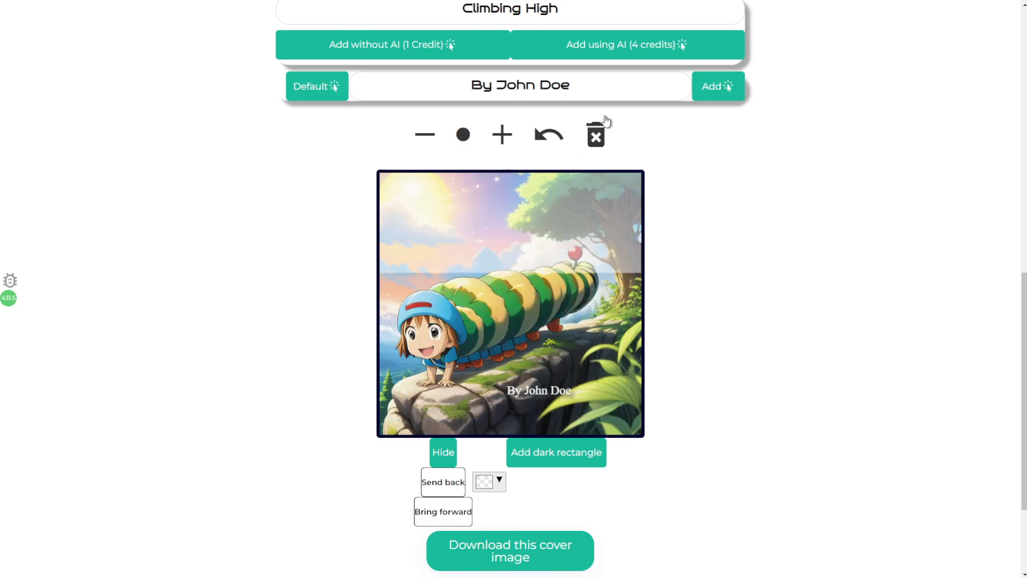
{"action": "left_click", "coordinate": [590, 46]}
- Look through the available apps in the Image category
{"action": "scroll", "coordinate": [681, 133], "scroll_direction": "up", "scroll_amount": 12}
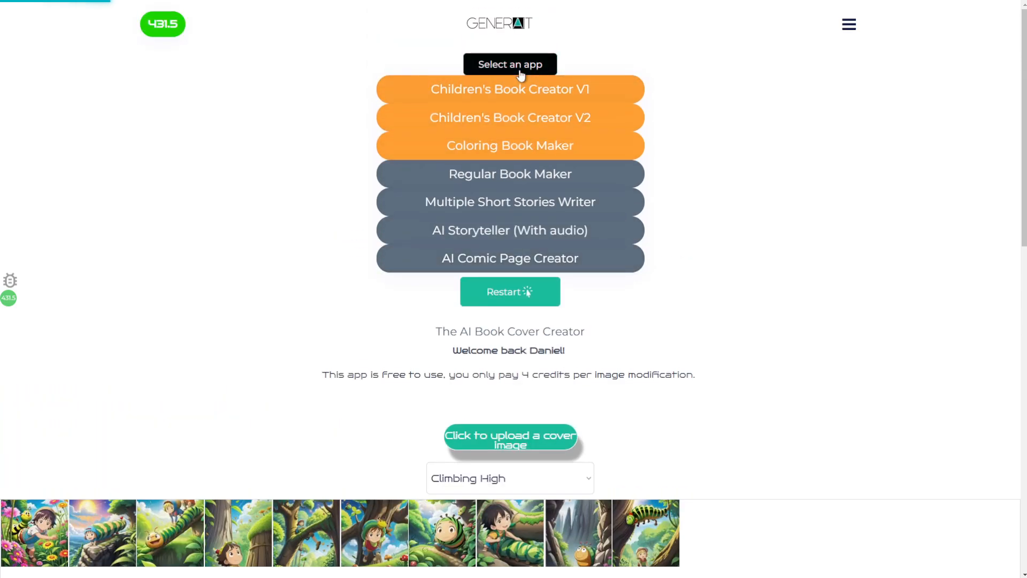
{"action": "left_click", "coordinate": [518, 76]}
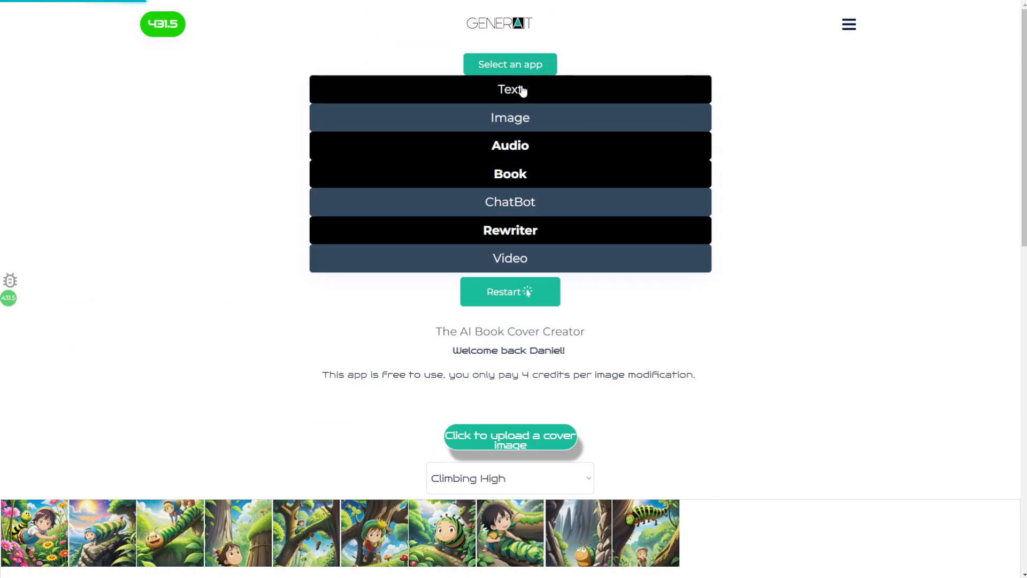
{"action": "left_click", "coordinate": [522, 91]}
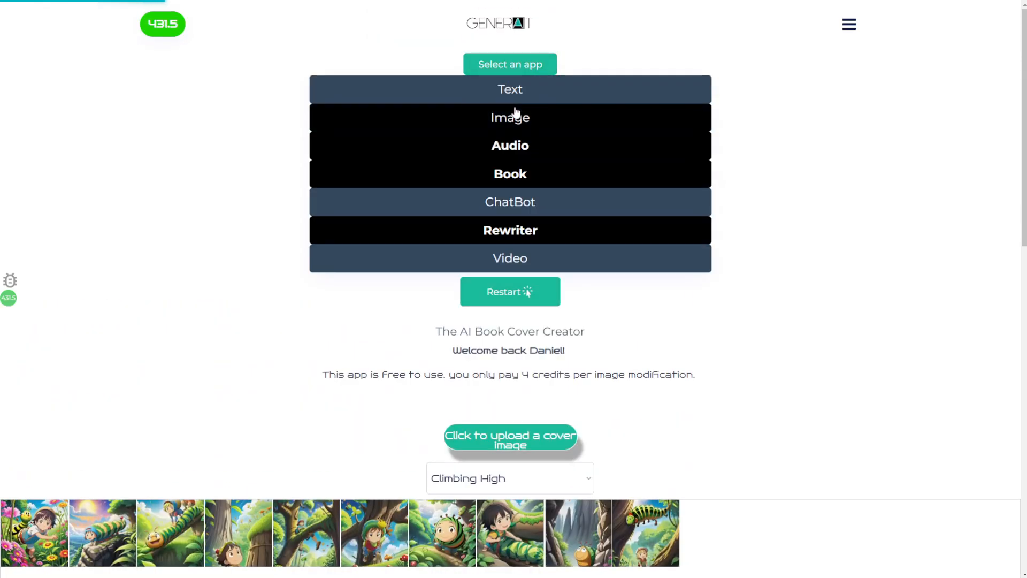
{"action": "left_click", "coordinate": [515, 113]}
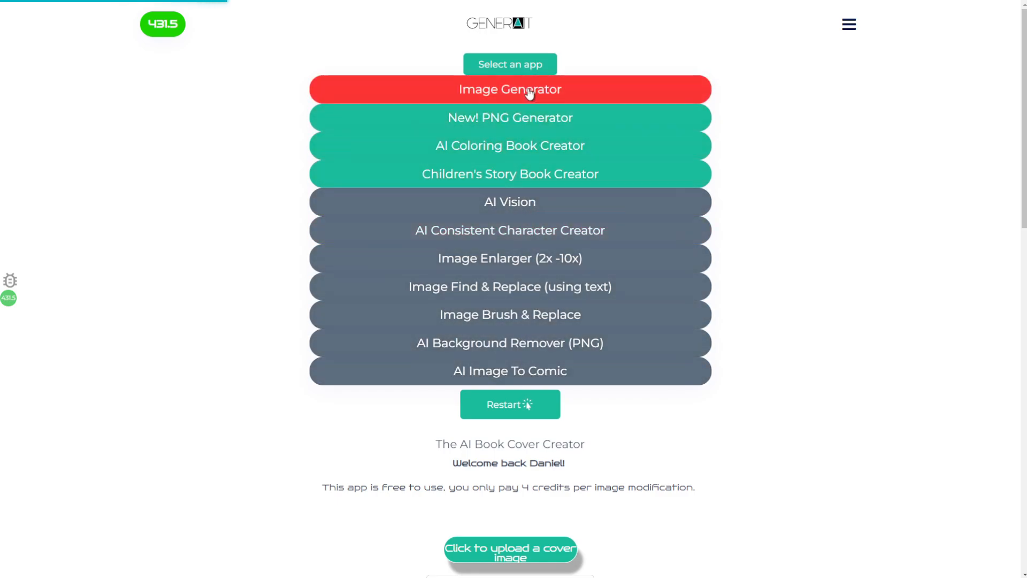
{"action": "left_click", "coordinate": [513, 66]}
- Move the author line slightly right and down, and shrink the new AI title to fit above the caterpillar, centred on the white rectangle
{"action": "scroll", "coordinate": [793, 176], "scroll_direction": "down", "scroll_amount": 10}
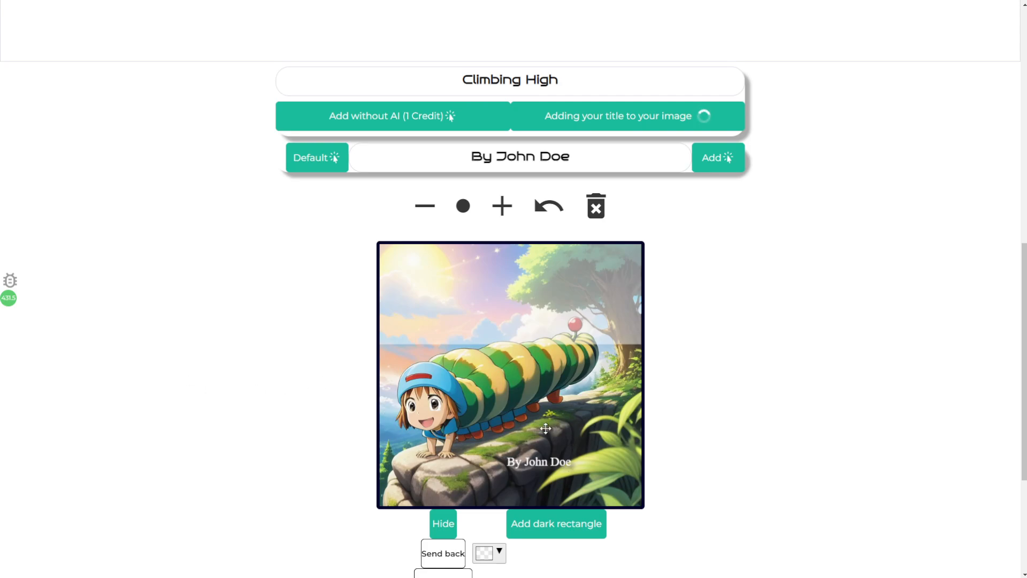
{"action": "left_click_drag", "start_coordinate": [529, 459], "coordinate": [506, 381]}
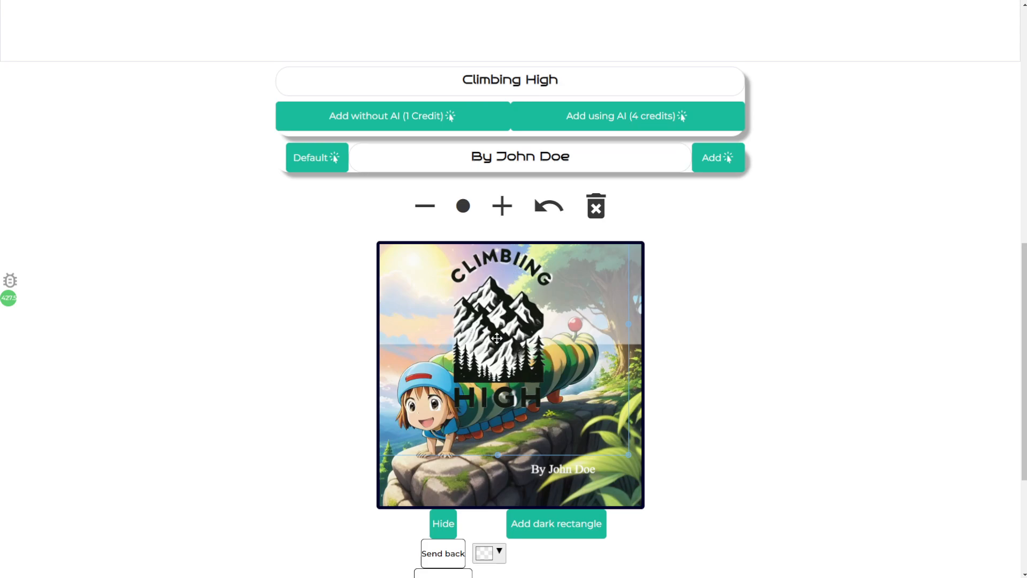
{"action": "left_click_drag", "start_coordinate": [492, 357], "coordinate": [478, 378]}
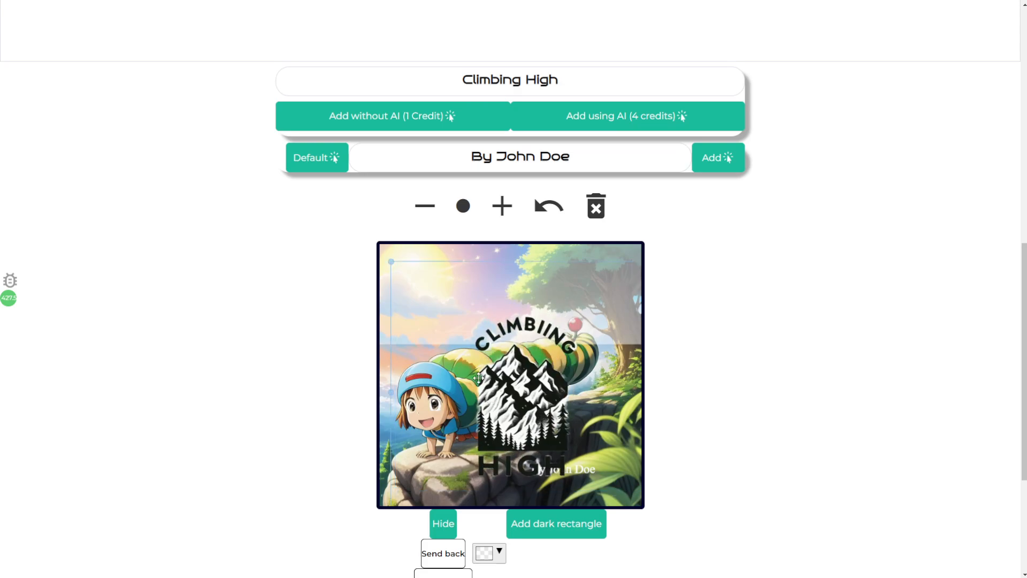
{"action": "left_click_drag", "start_coordinate": [393, 264], "coordinate": [507, 378]}
{"action": "left_click_drag", "start_coordinate": [576, 459], "coordinate": [500, 303]}
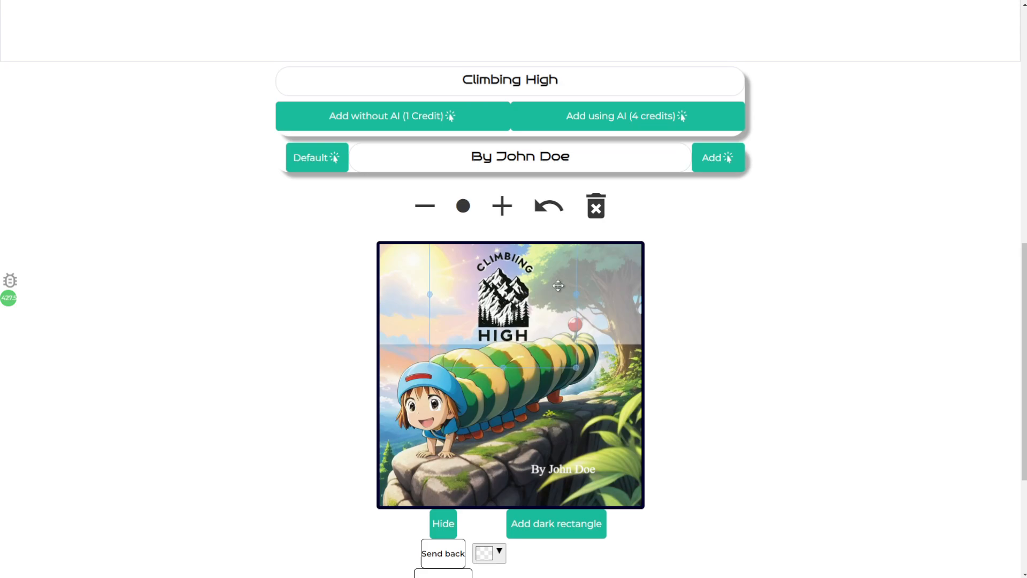